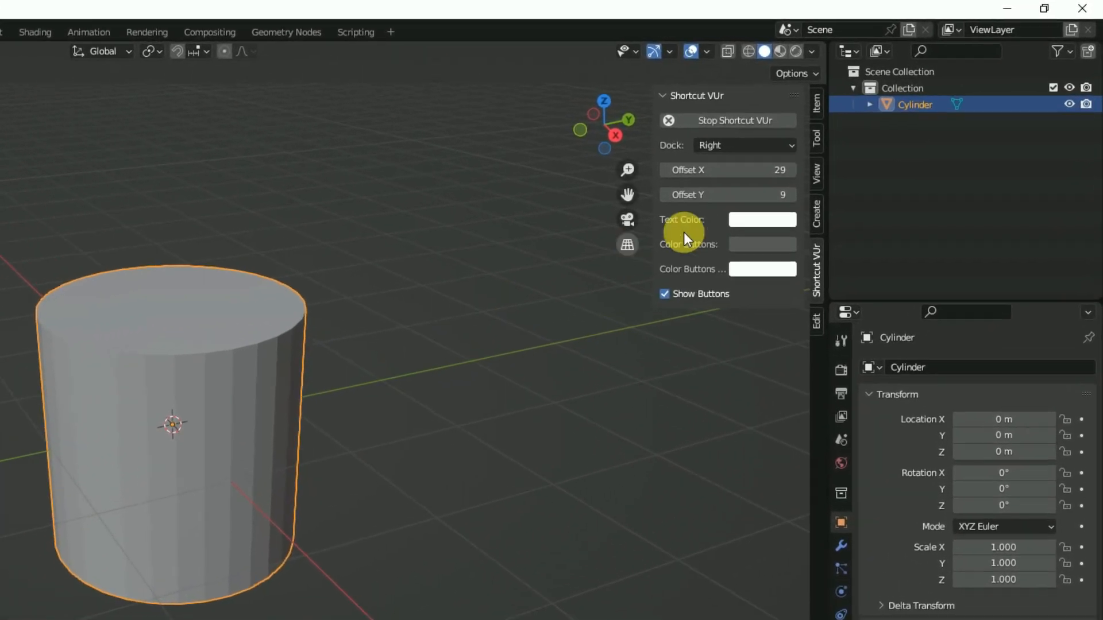
Step: Flatten the cylinder by setting its Z scale to 0.2
click(816, 176)
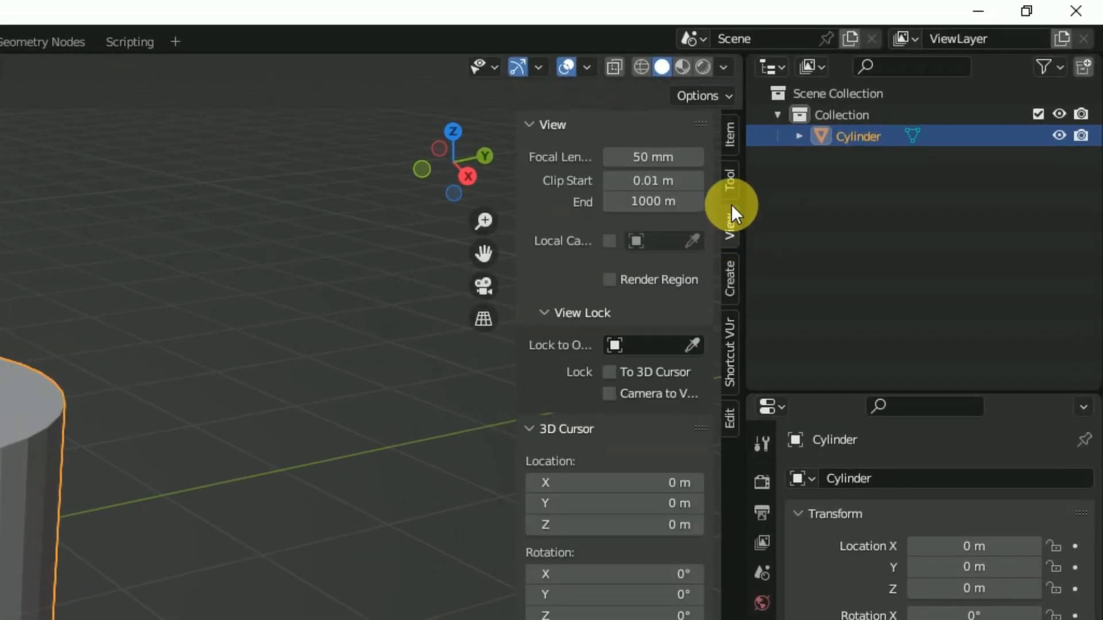
click(732, 178)
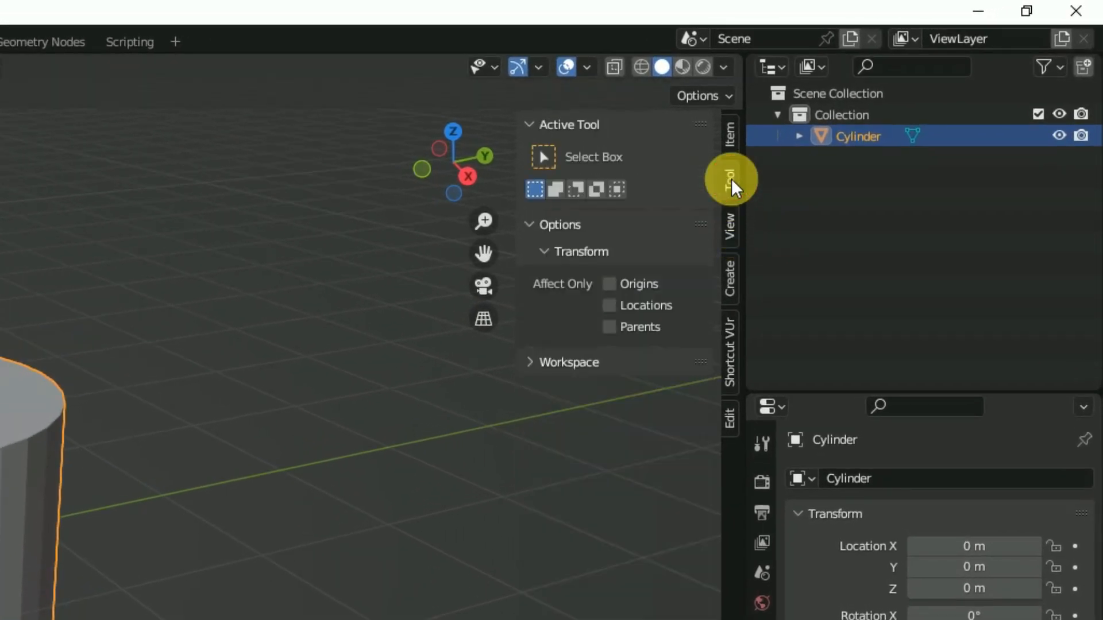
click(730, 134)
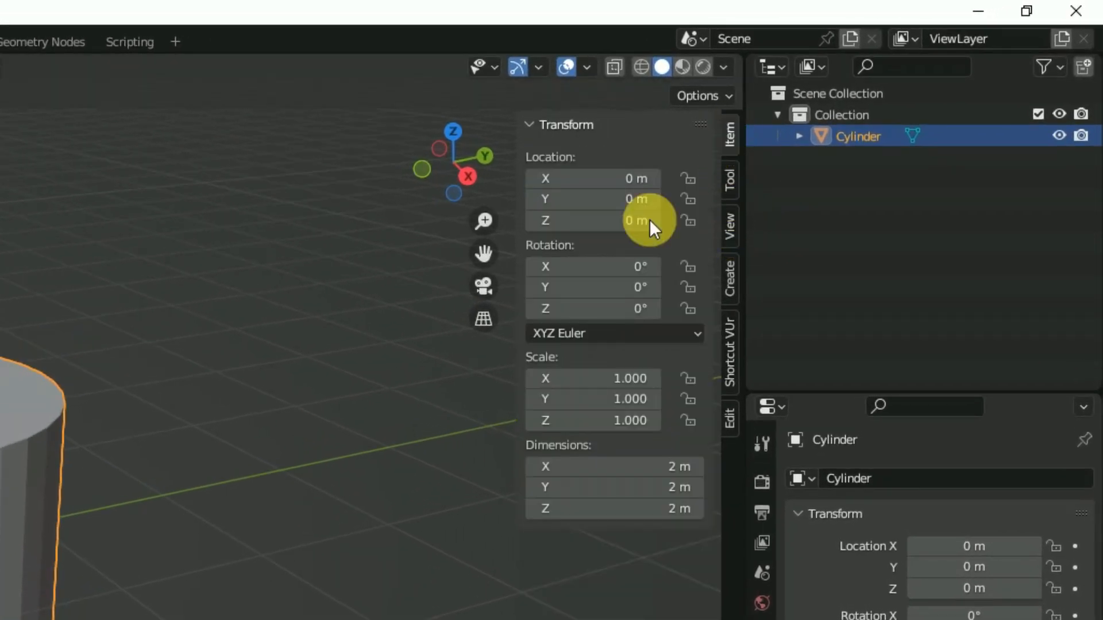
click(609, 424)
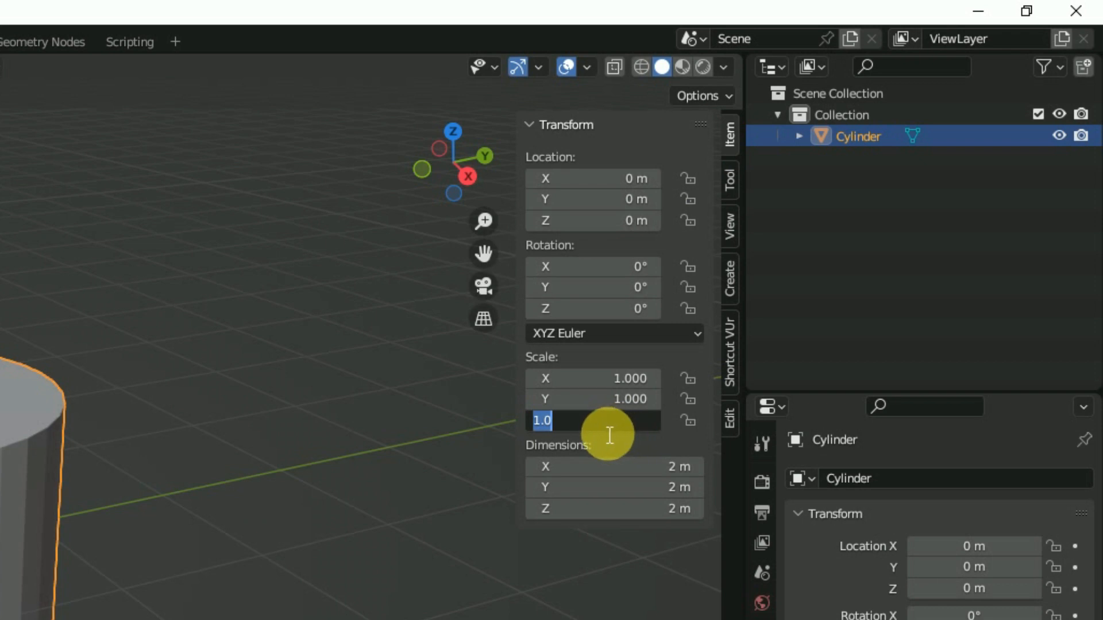
text(.2)
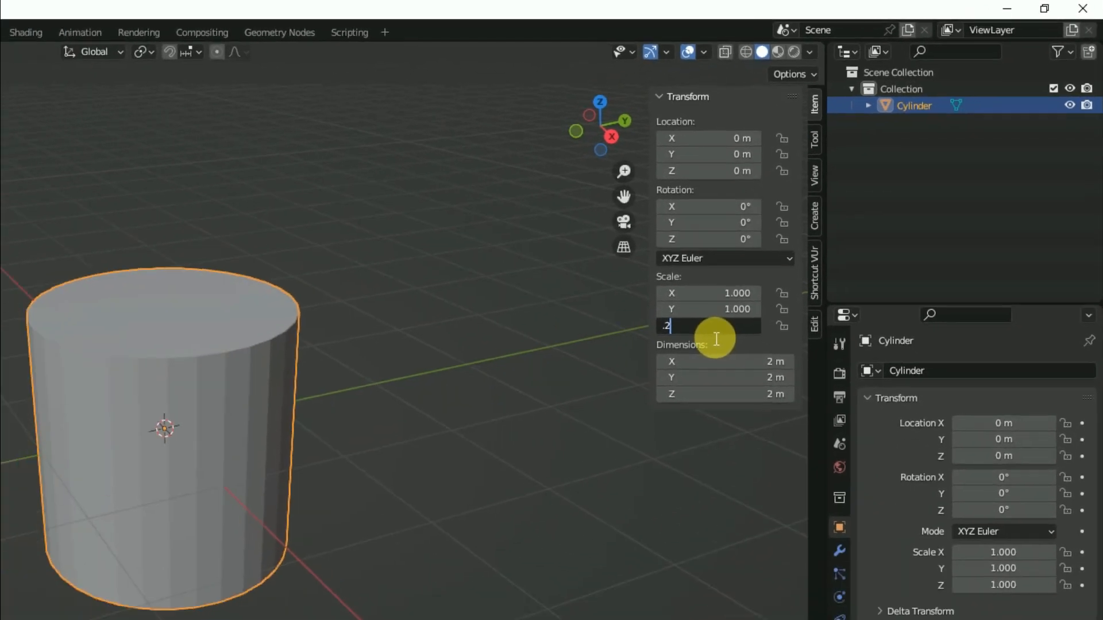
key(Return)
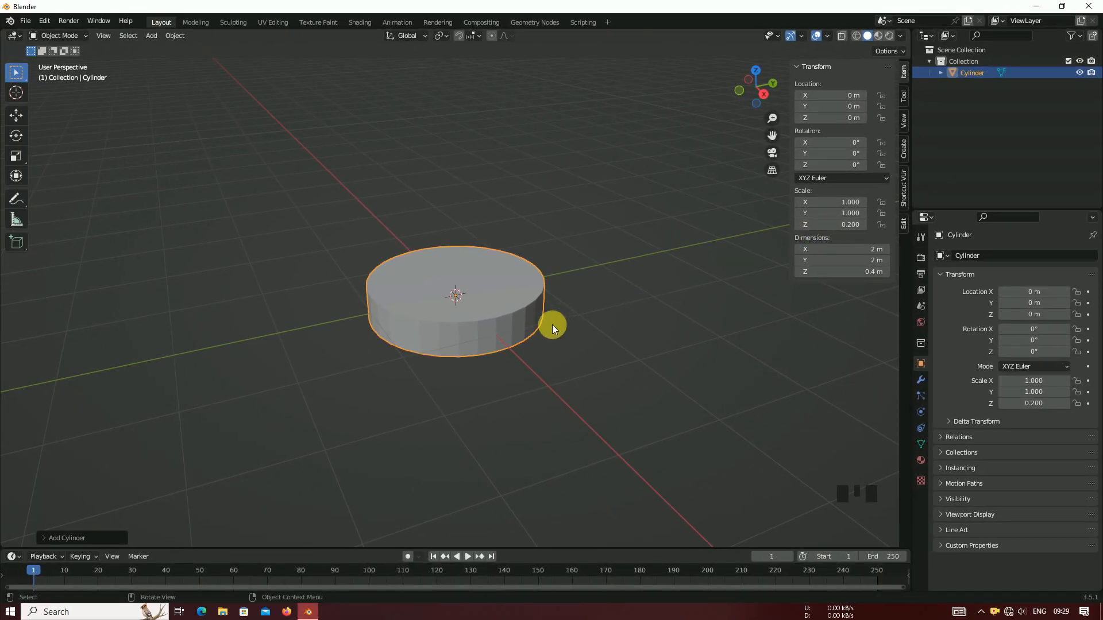
Step: Enter Edit Mode with face selection and inset the cylinder's top and bottom faces together to form a narrow outer ring
scroll(552, 325, up, 3)
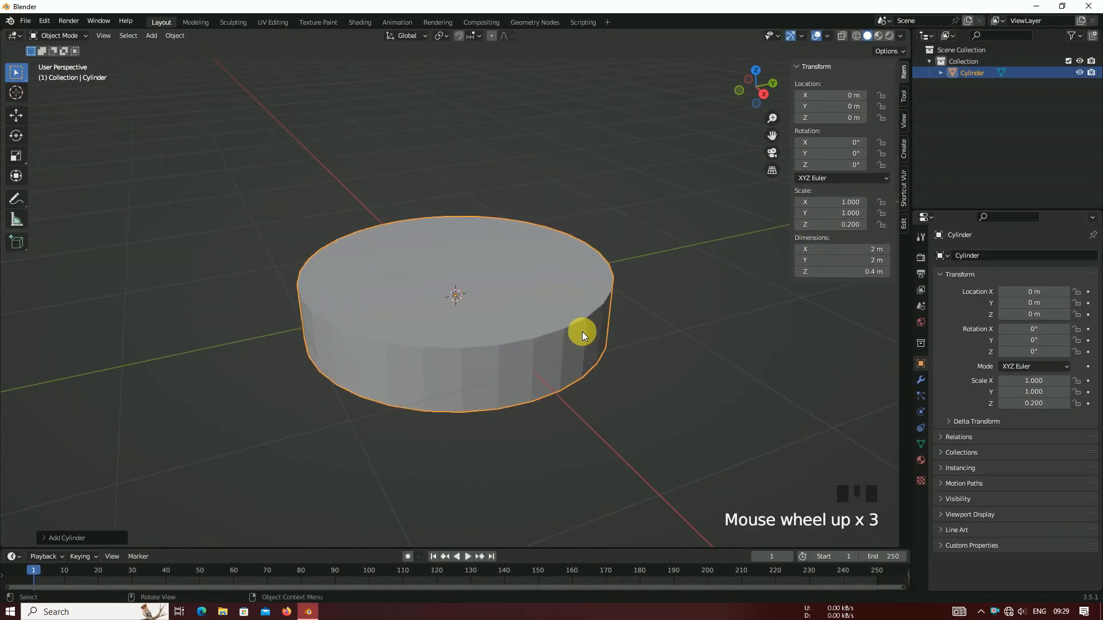
scroll(581, 332, up, 1)
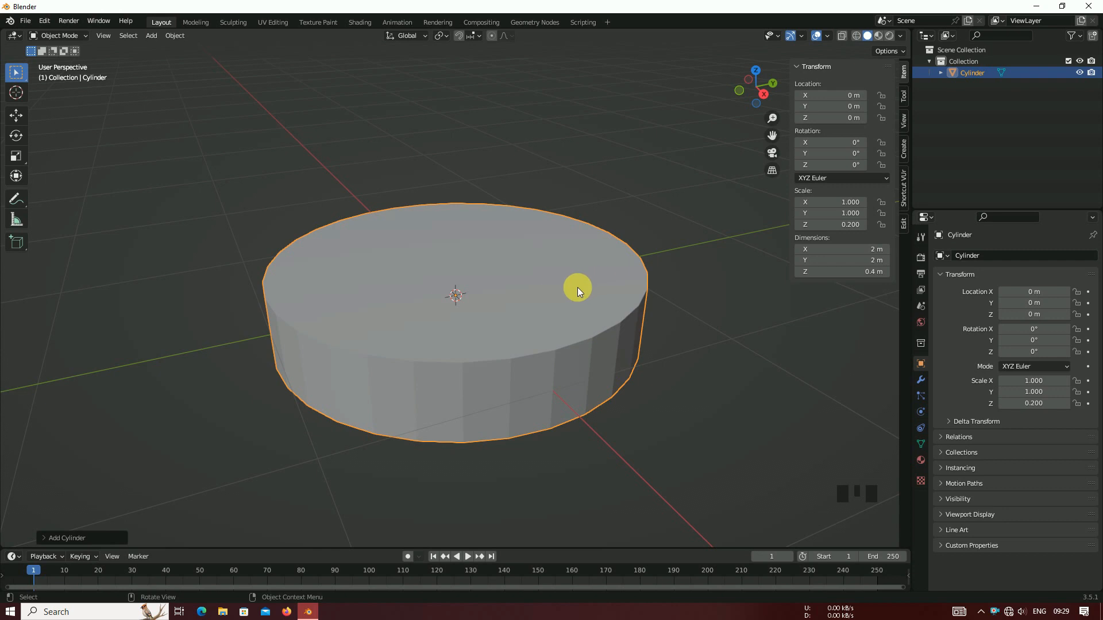
key(Tab)
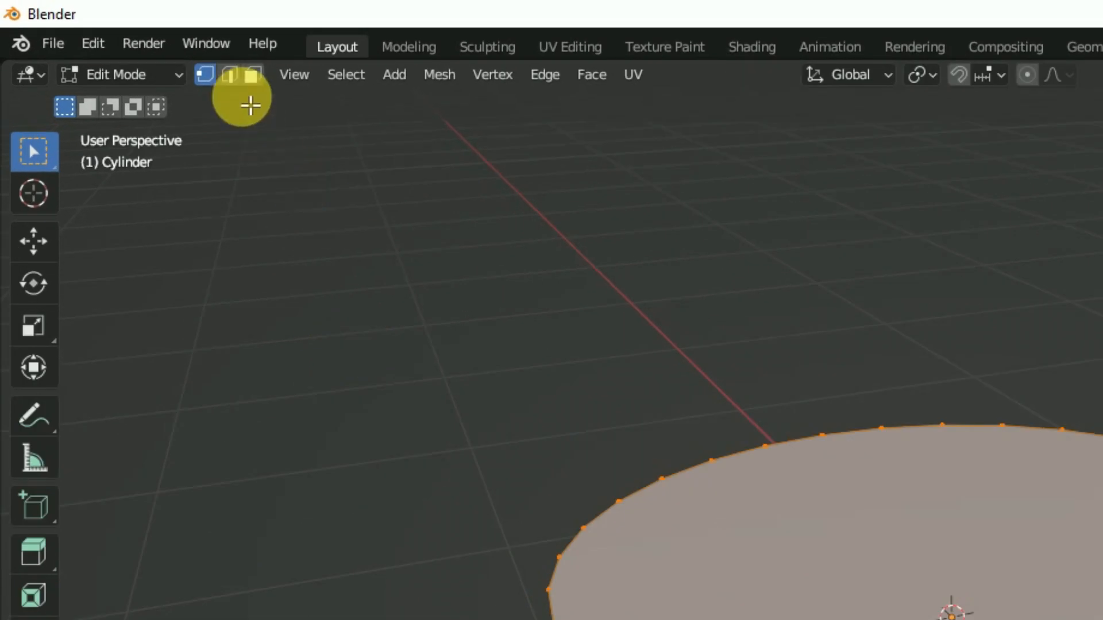
click(252, 76)
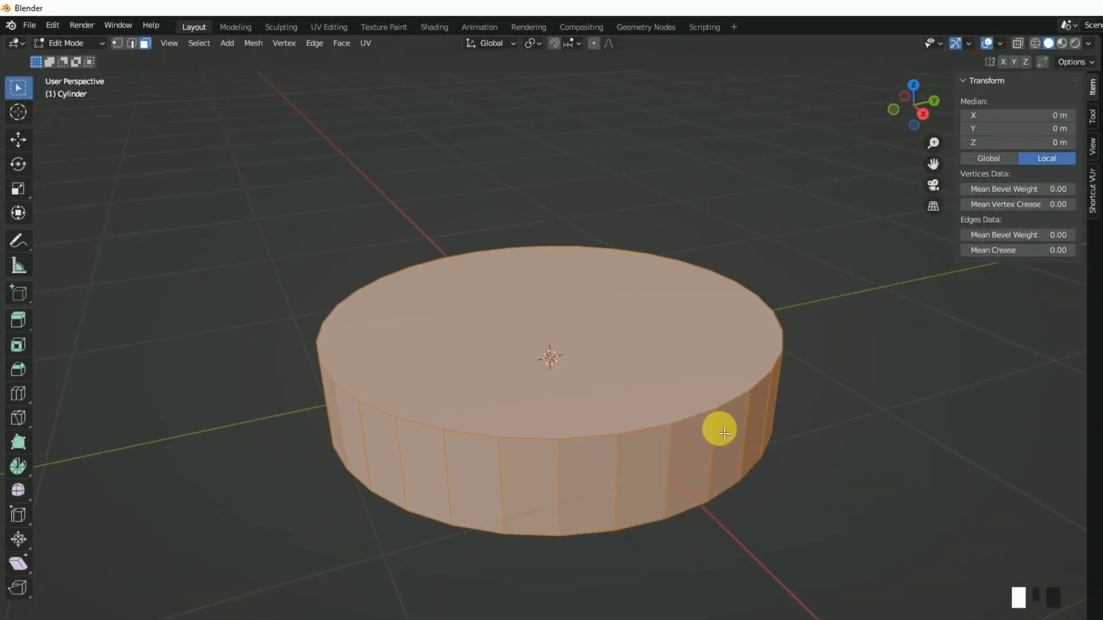
click(689, 369)
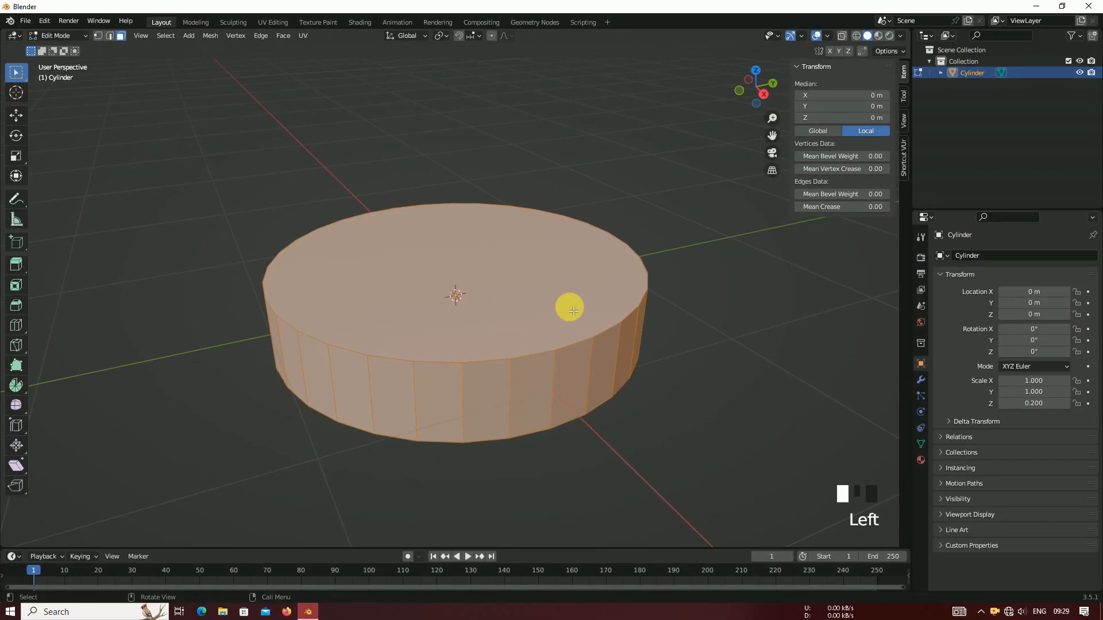
click(683, 373)
middle_drag(825, 424, 756, 371)
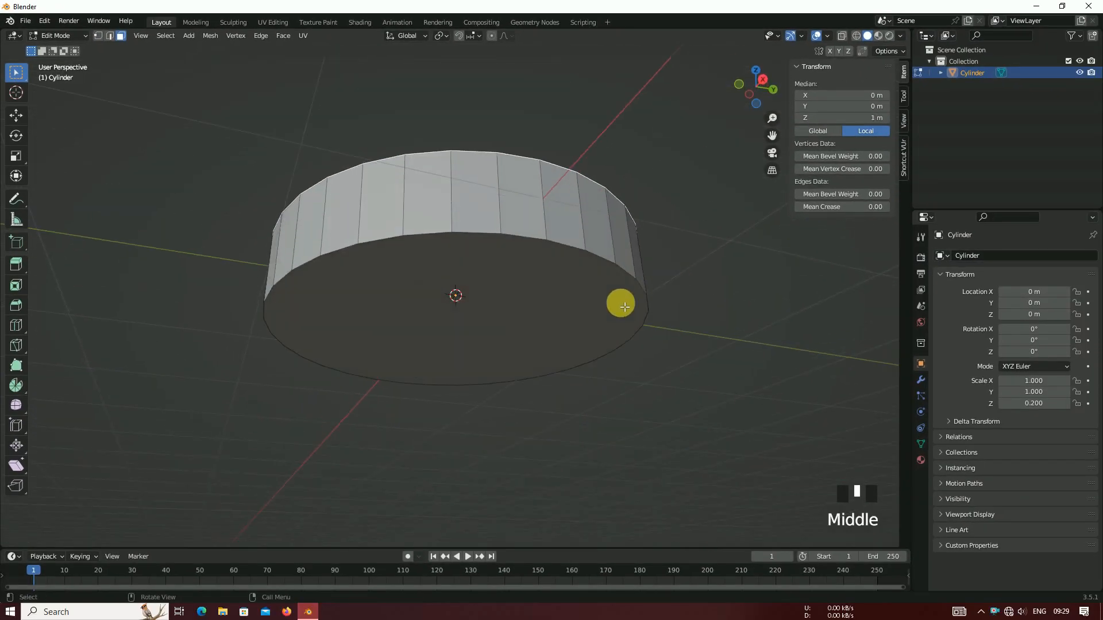
shift+click(572, 310)
middle_drag(677, 310, 658, 394)
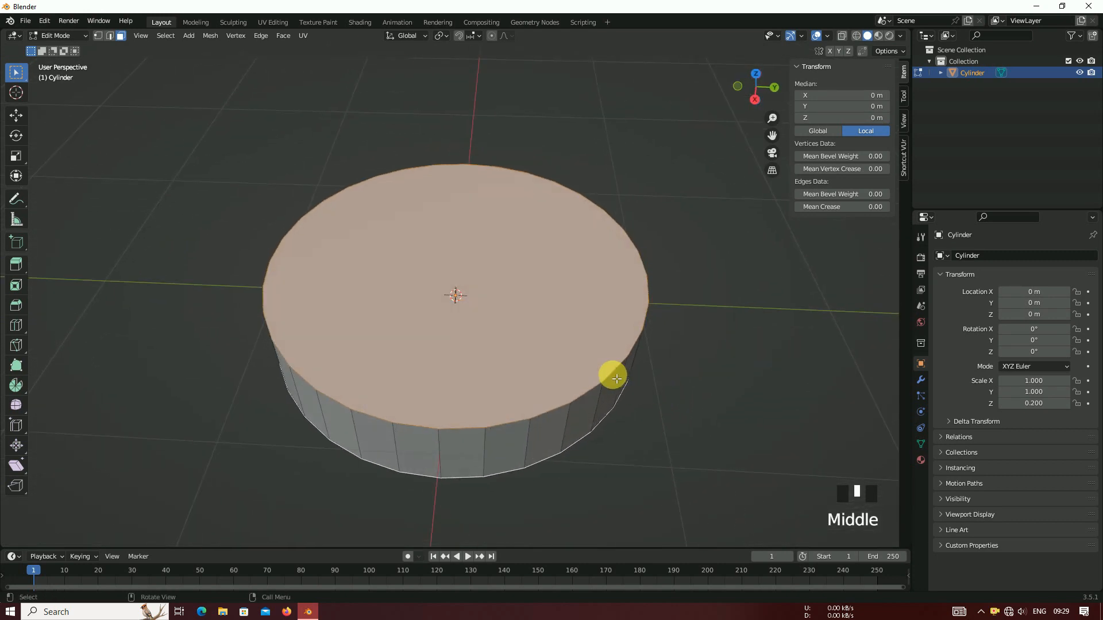
key(i)
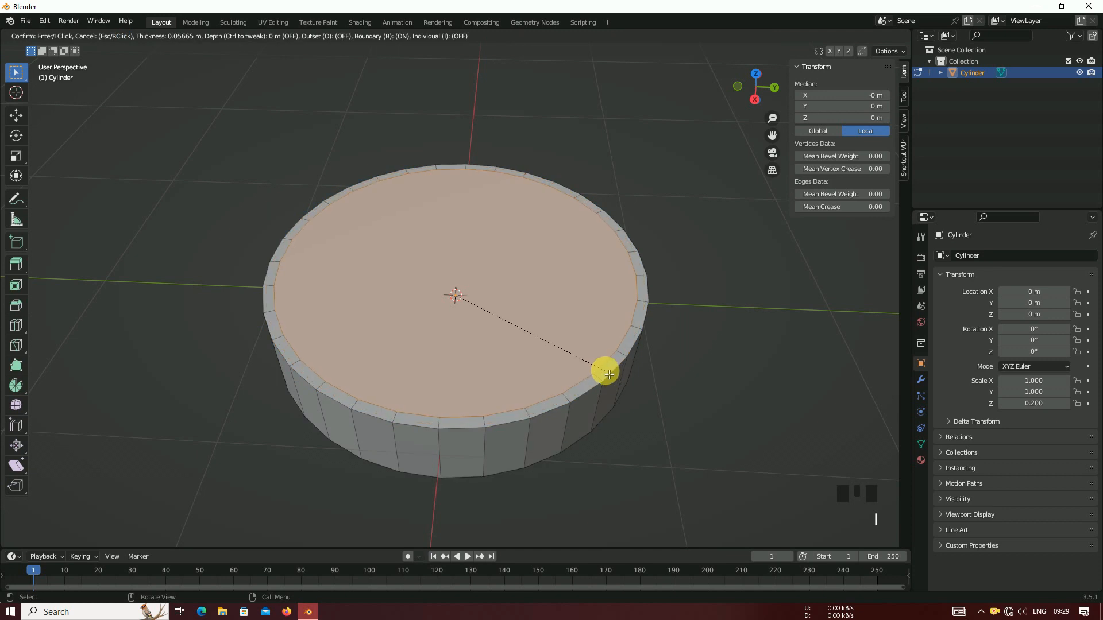
click(599, 370)
Step: Inset both end faces two more times, leaving central circles about one third of the cylinder's diameter
key(i)
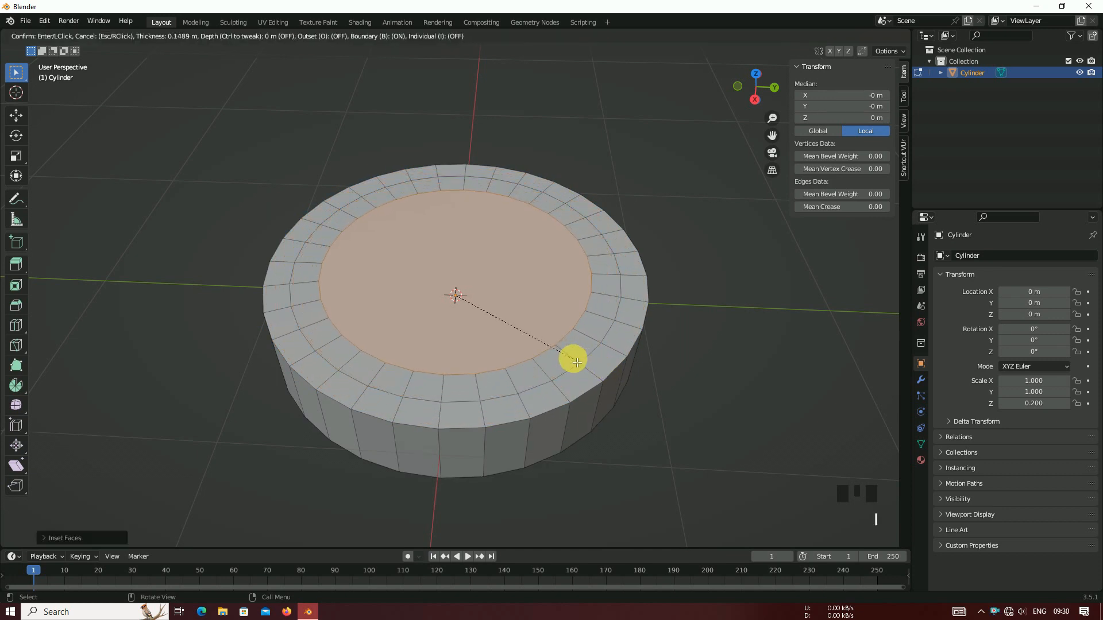
click(566, 357)
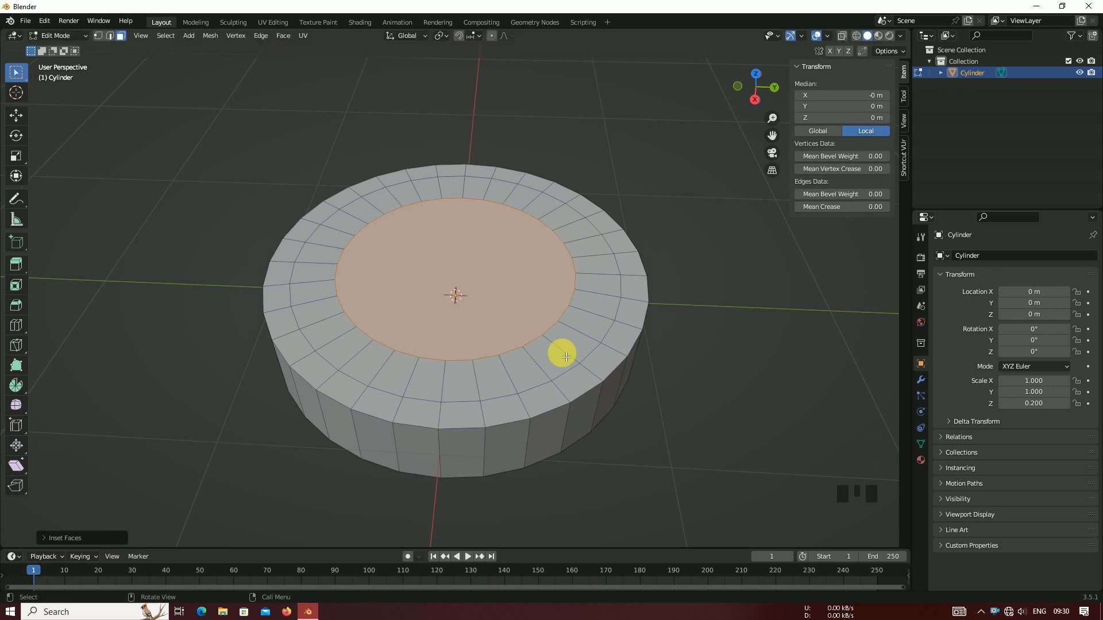
key(i)
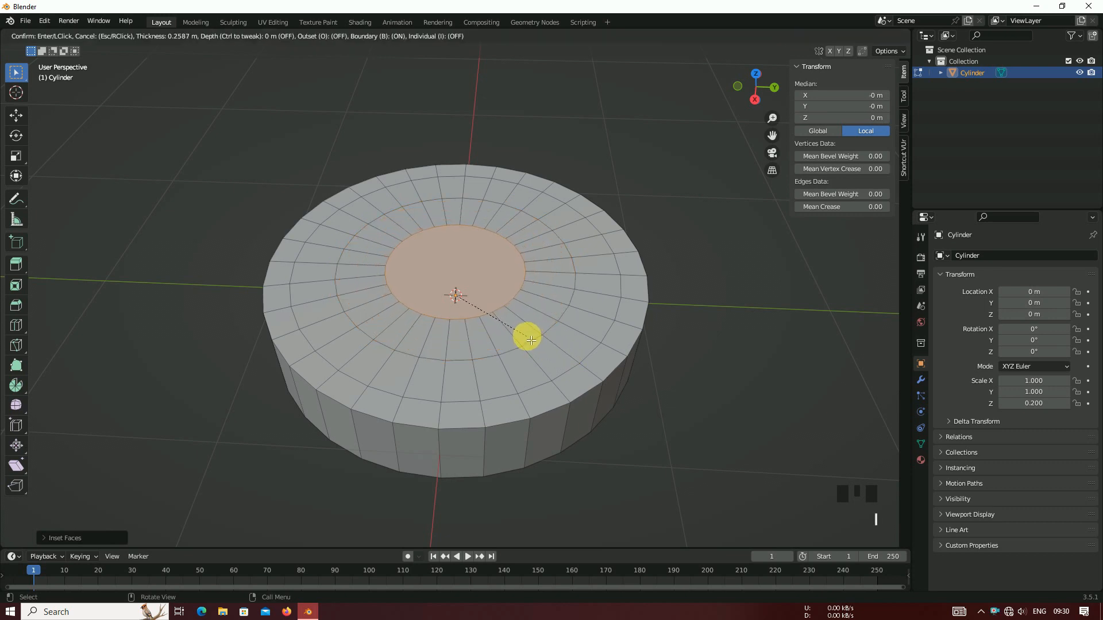
click(524, 334)
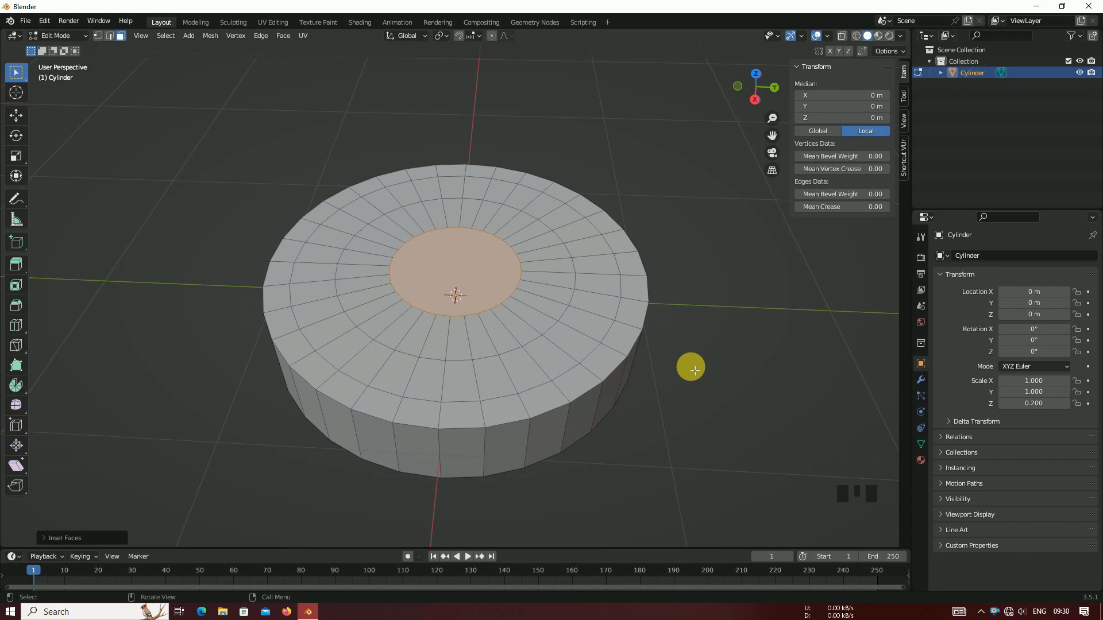
Step: Recess the face ring just inside the outer rim on both the top and bottom, using Inset Faces with a depth of -0.3 m
middle_drag(695, 371, 652, 372)
click(540, 374)
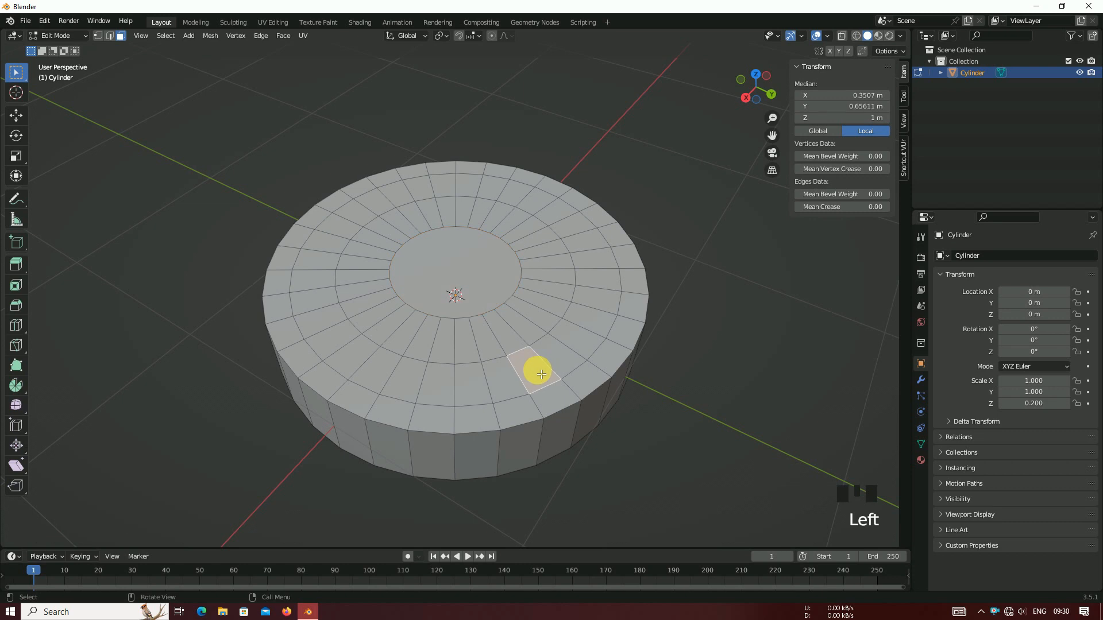
alt+click(540, 374)
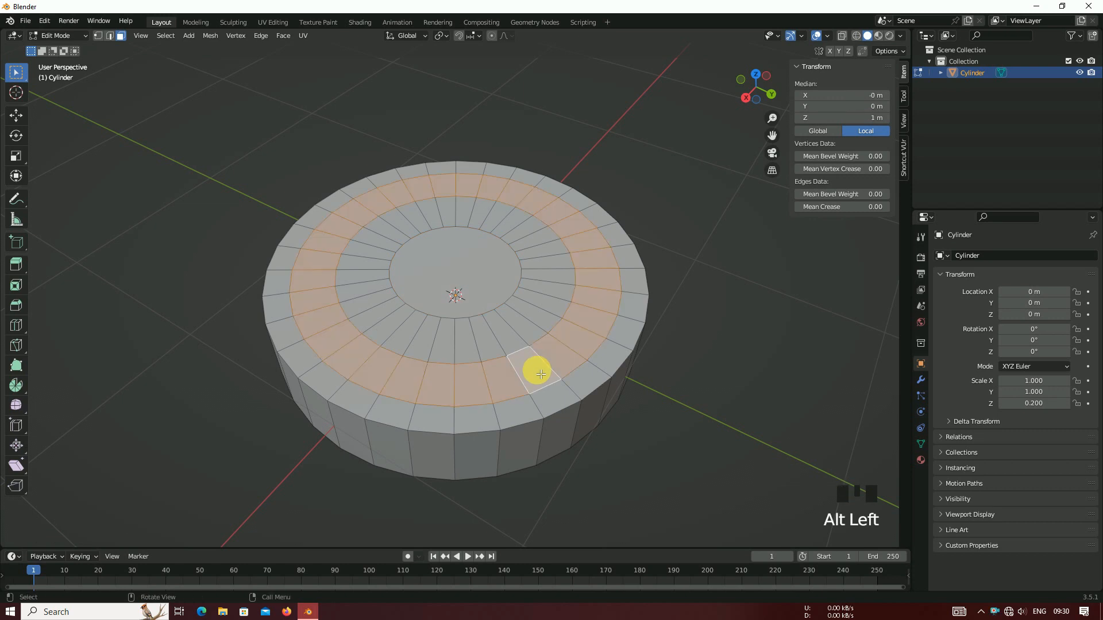
middle_drag(669, 344, 684, 221)
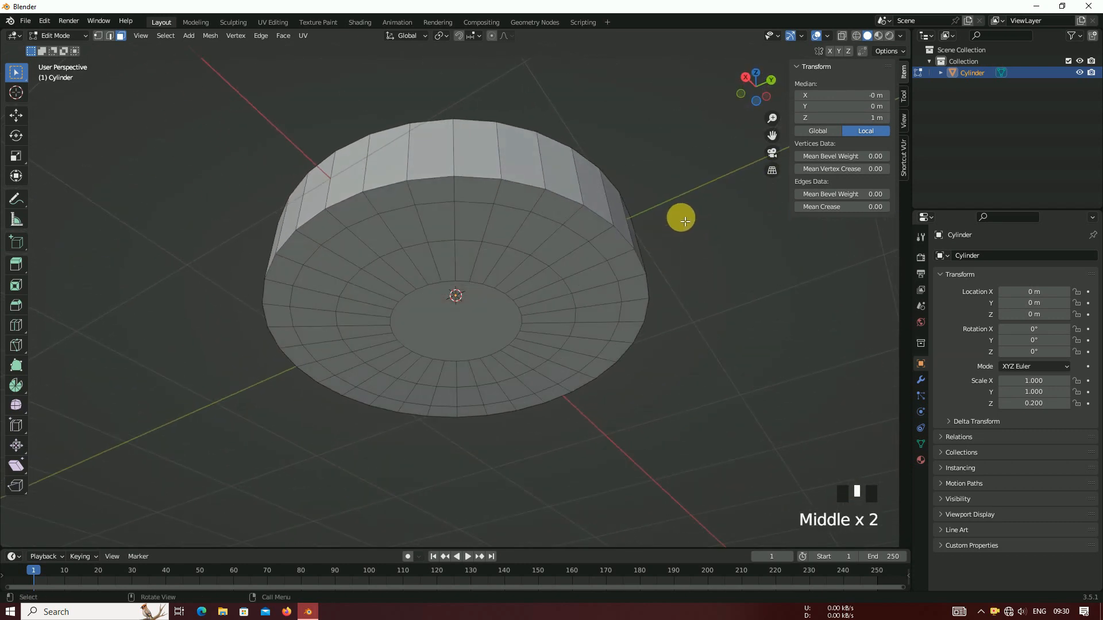
alt+shift+click(583, 267)
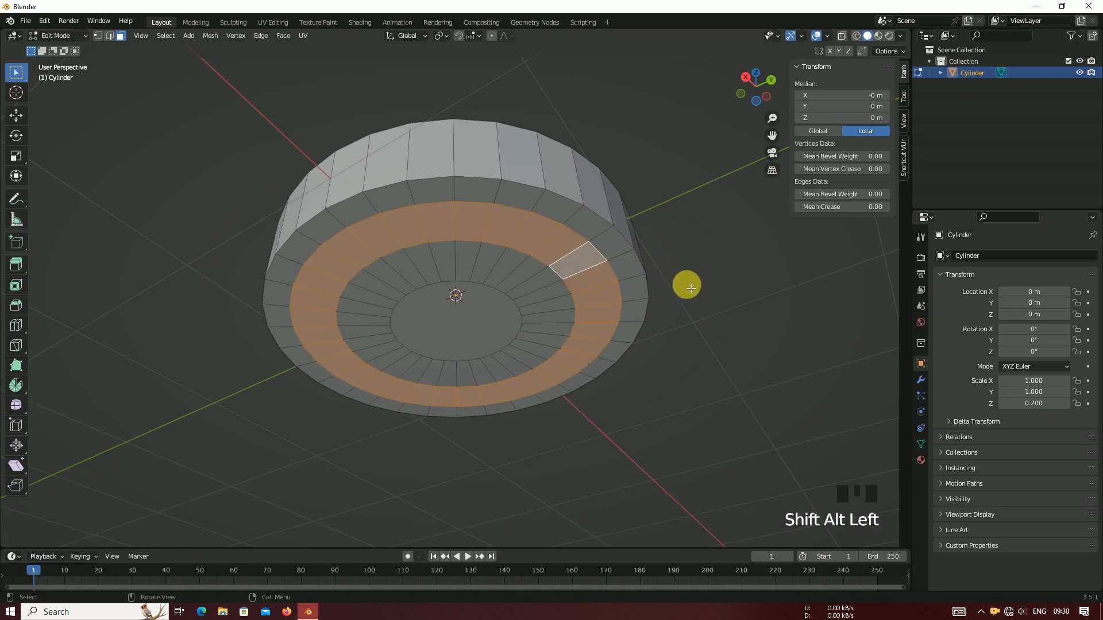
middle_drag(699, 278, 631, 393)
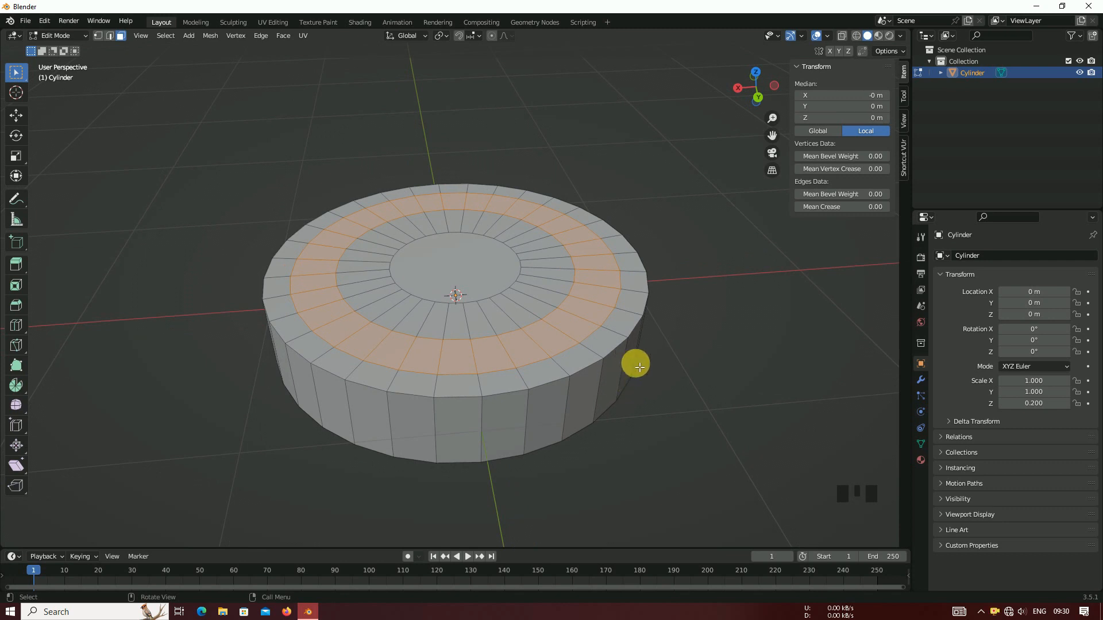
key(i)
click(639, 367)
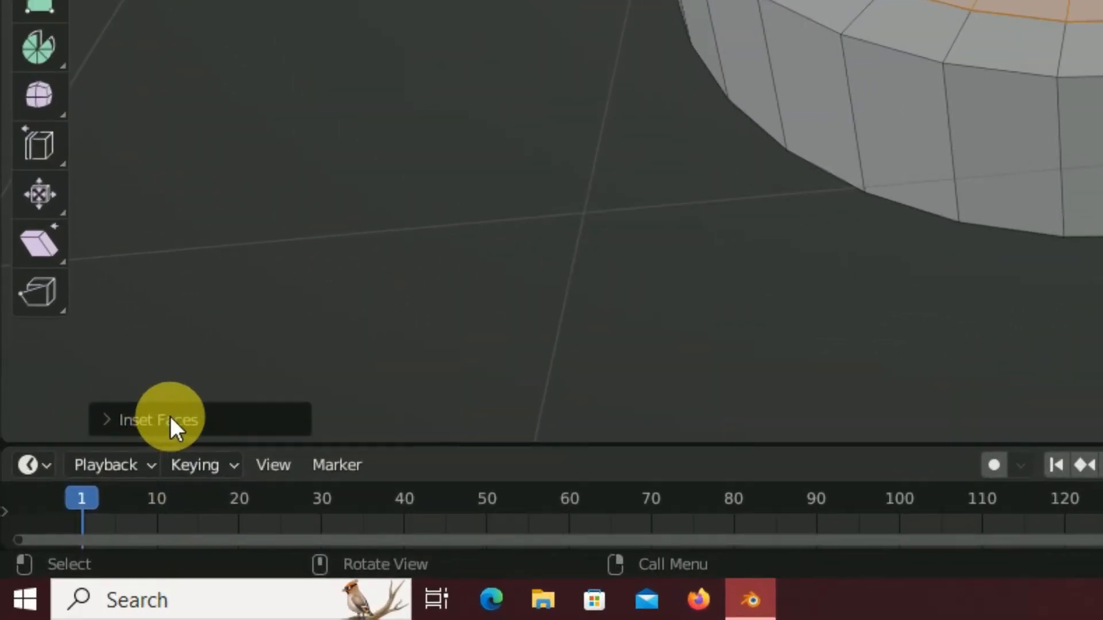
click(170, 416)
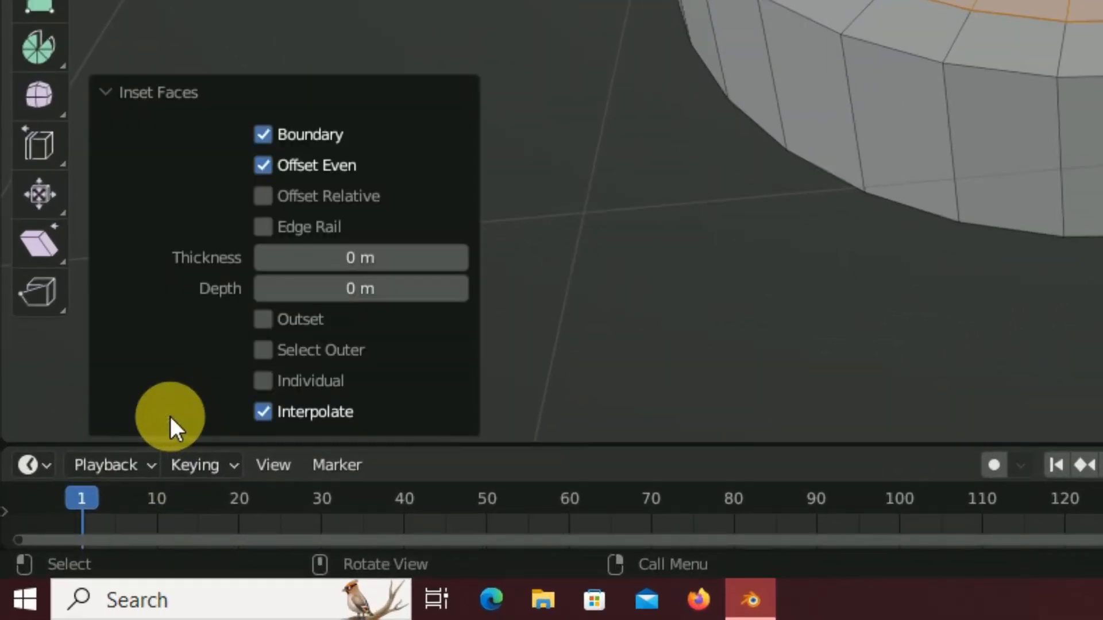
click(395, 300)
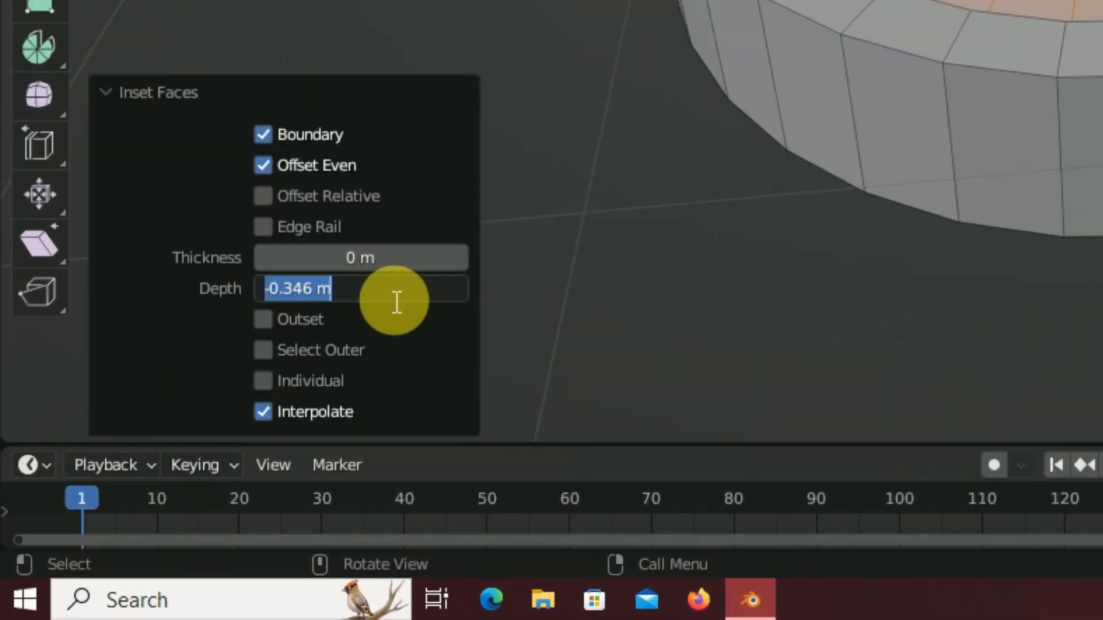
text(-0)
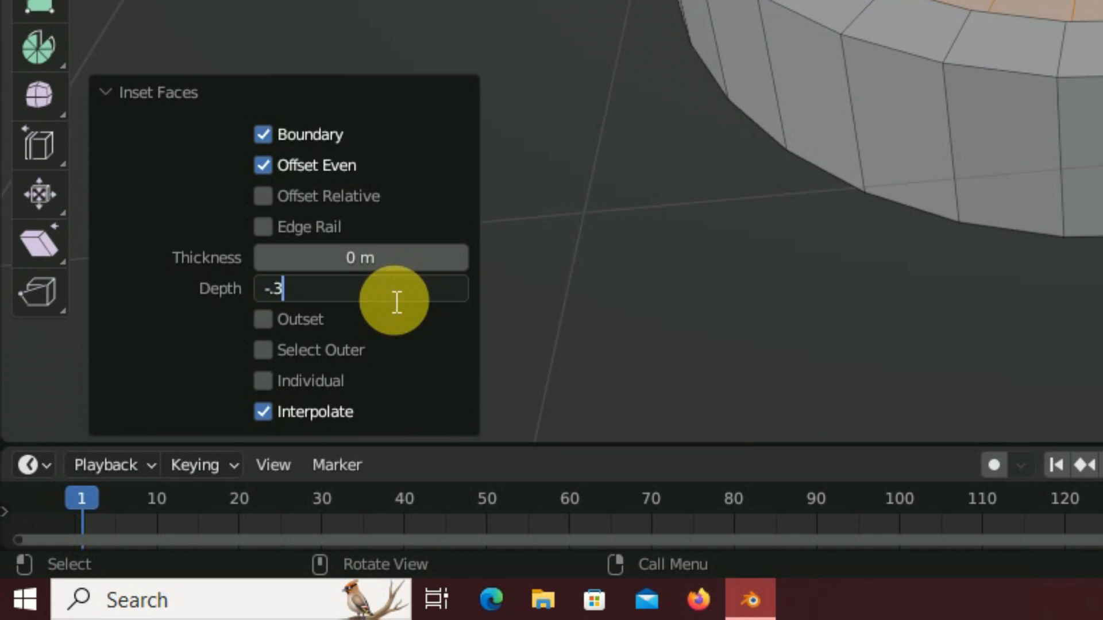
text(.3)
key(Return)
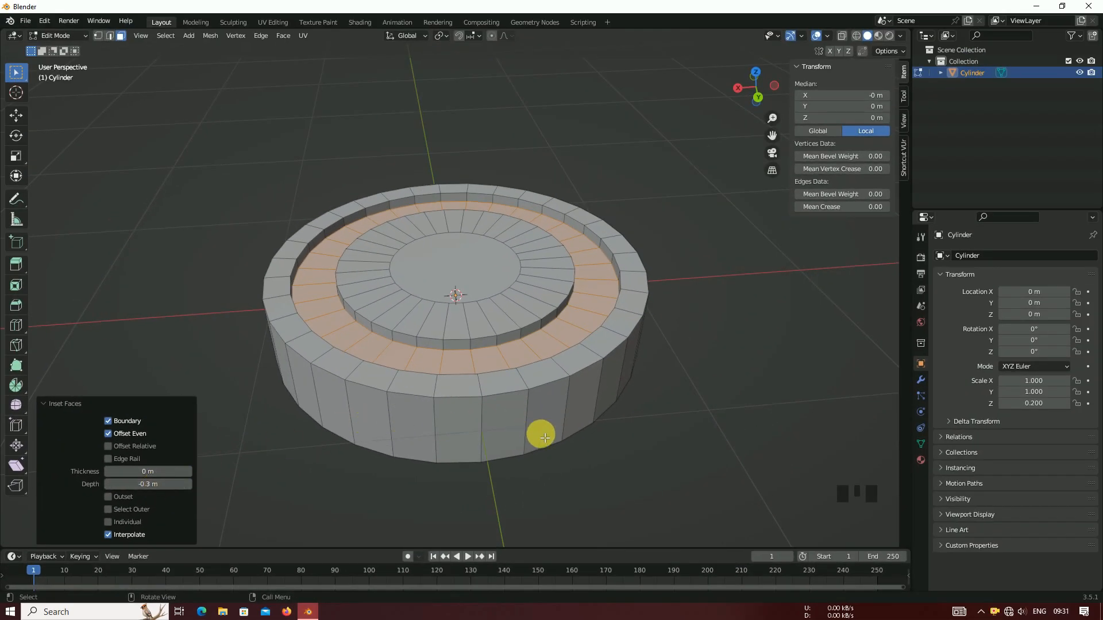
Step: Recess the central circular faces on both the top and bottom, using Inset Faces with a depth of -0.3 m
middle_drag(604, 450, 581, 451)
click(480, 271)
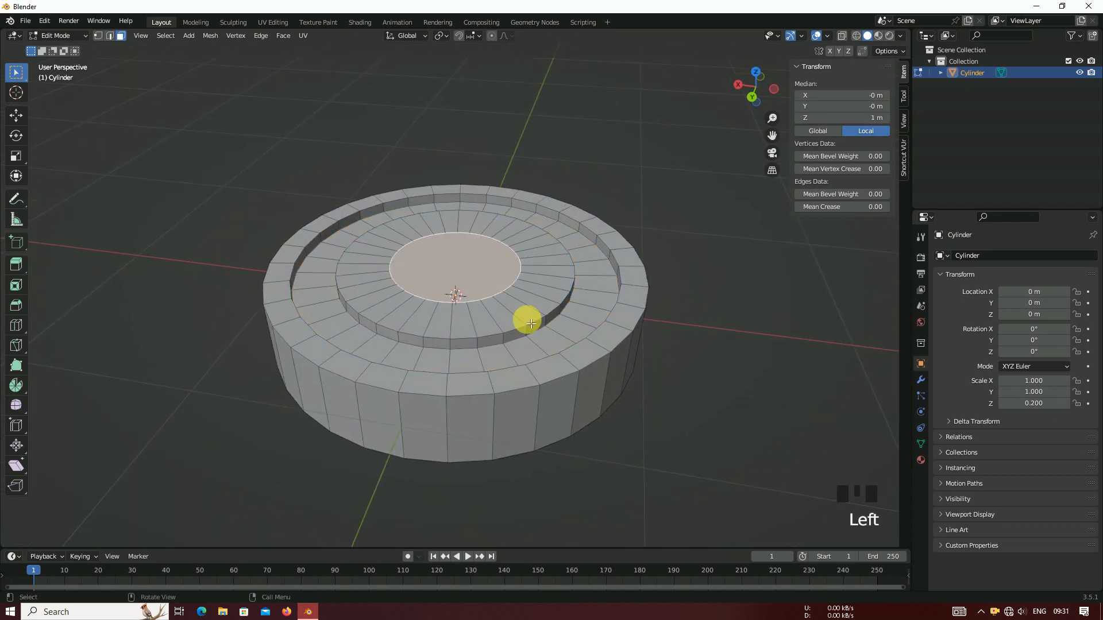
middle_drag(620, 443, 628, 328)
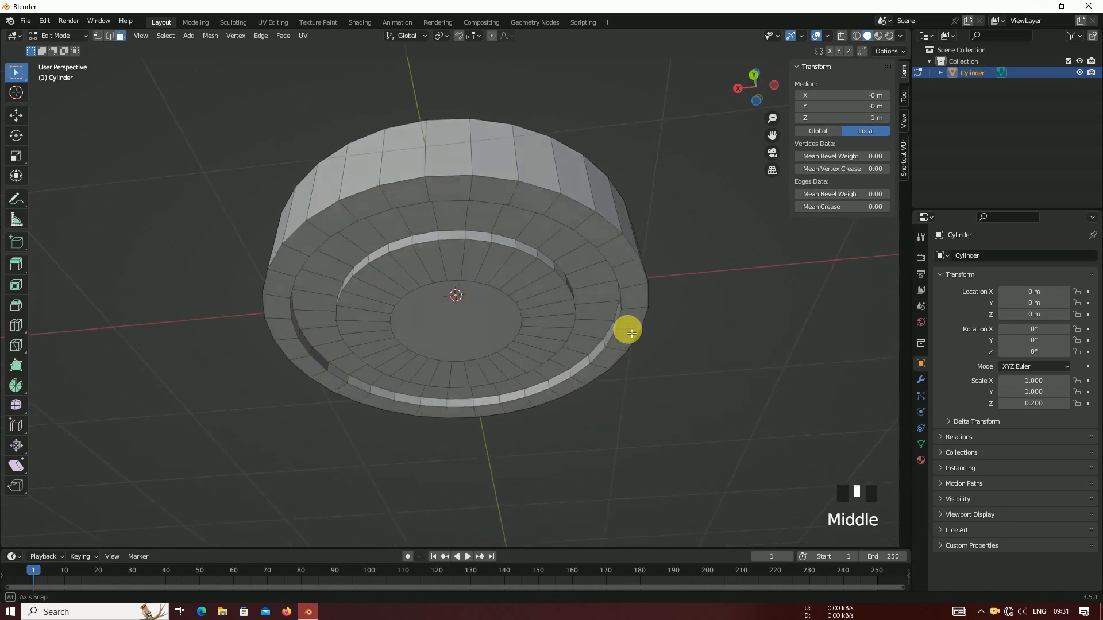
shift+click(478, 327)
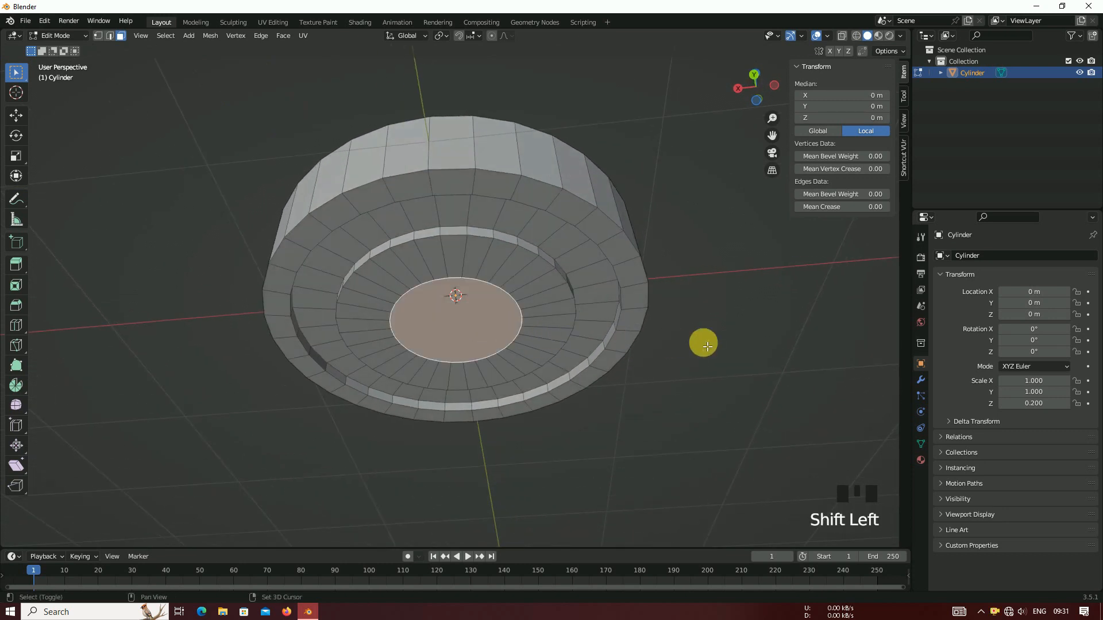
middle_drag(702, 343, 648, 484)
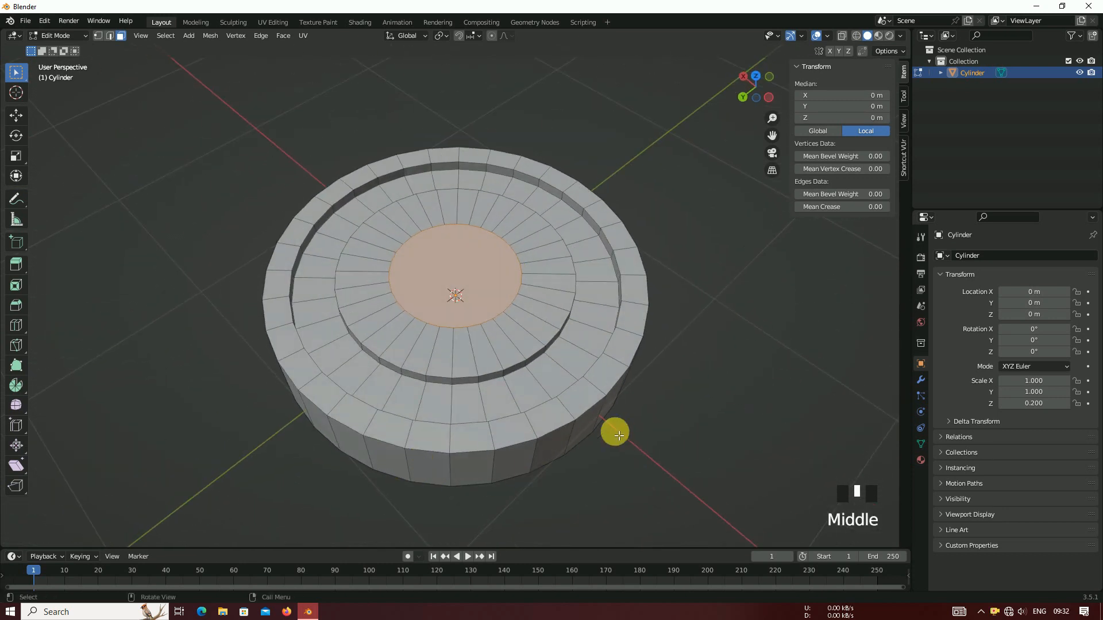
key(i)
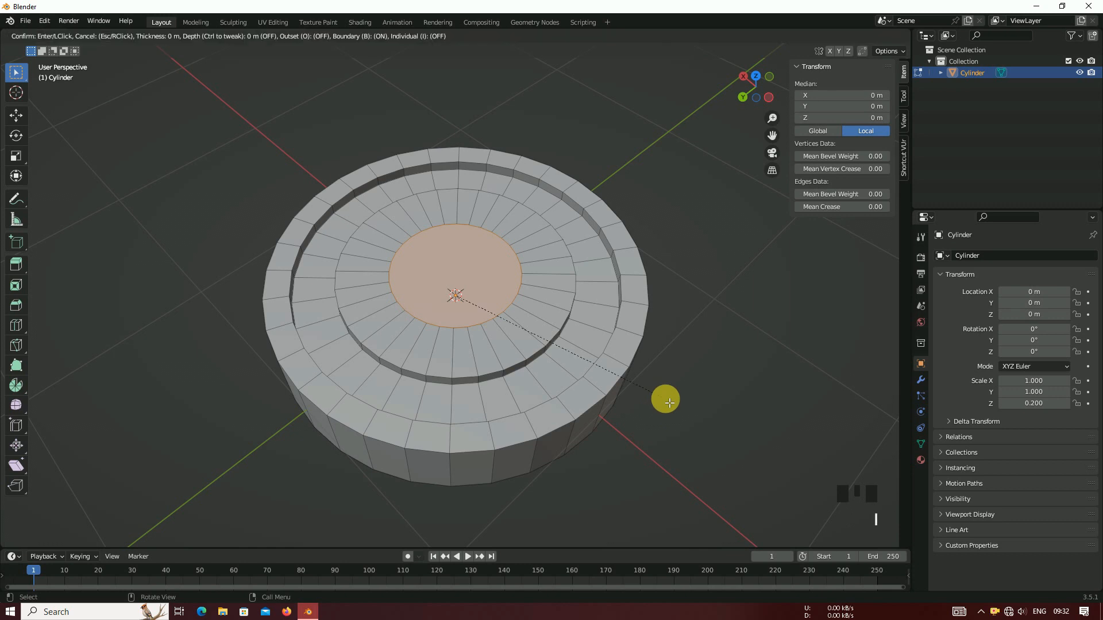
click(667, 402)
click(150, 486)
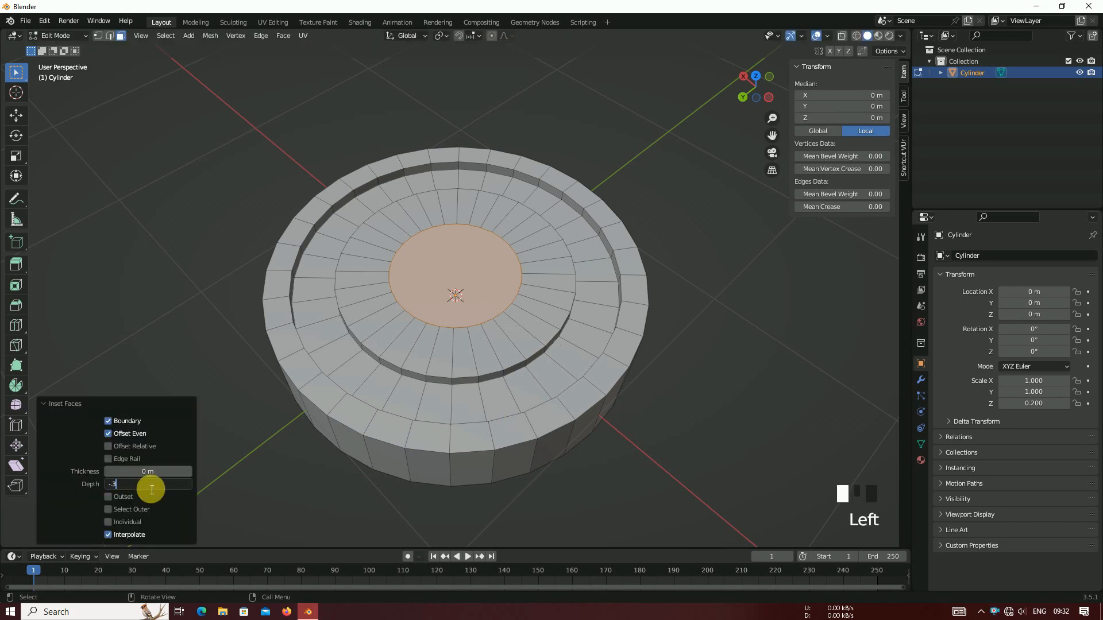
text(-.3)
key(Return)
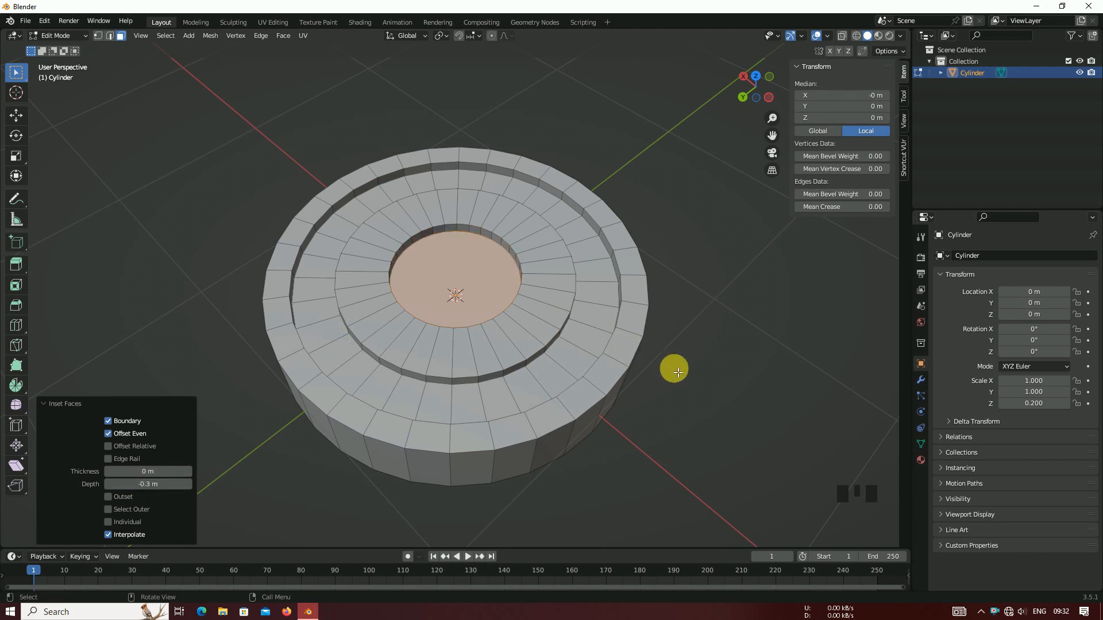
Step: Deselect all faces and leave Edit Mode to examine the recessed disc in Object Mode from several angles
scroll(676, 372, down, 1)
scroll(672, 374, down, 1)
middle_drag(636, 391, 593, 357)
click(244, 253)
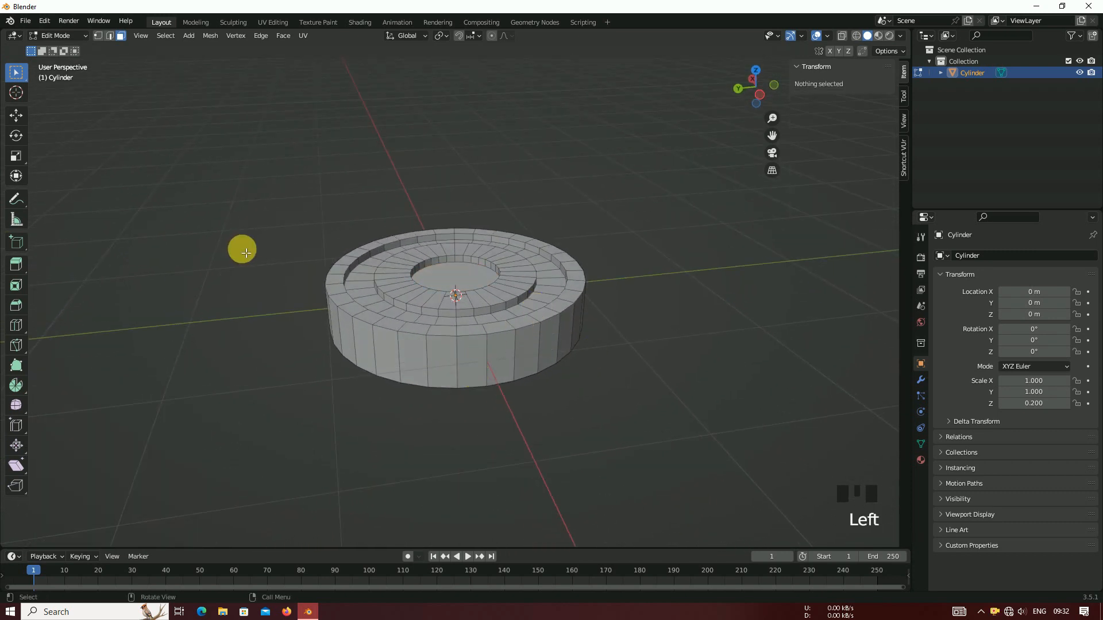
key(Tab)
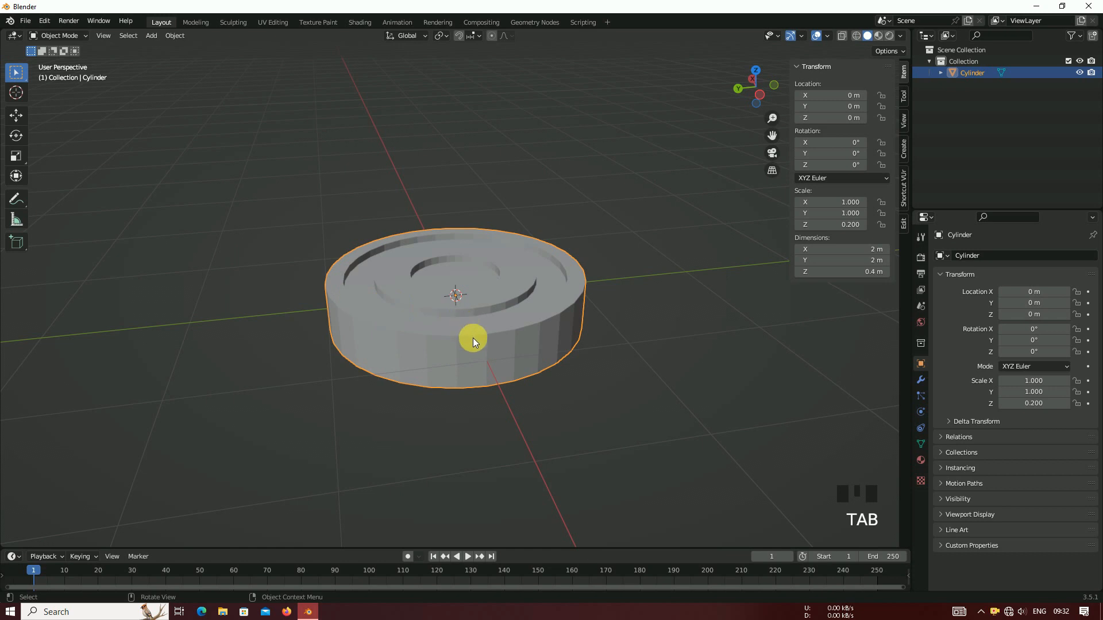
middle_drag(478, 351, 474, 404)
scroll(474, 403, up, 2)
scroll(474, 403, down, 2)
Step: In Edit Mode, select the whole loop of side faces around the cylinder and reduce it to alternate faces with Checker Deselect
key(Tab)
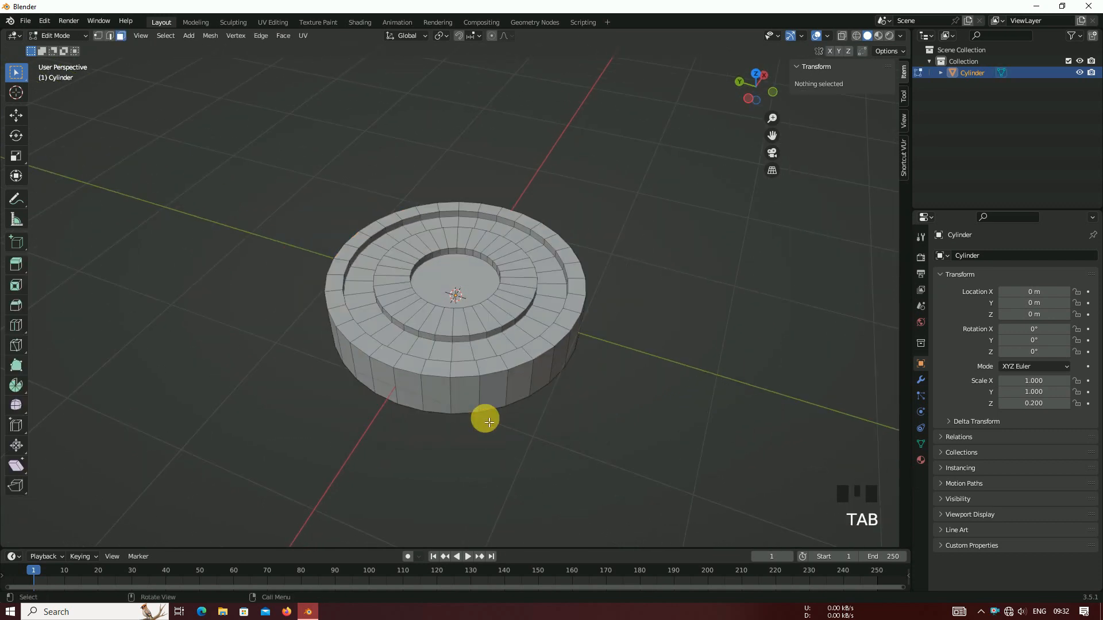
click(447, 404)
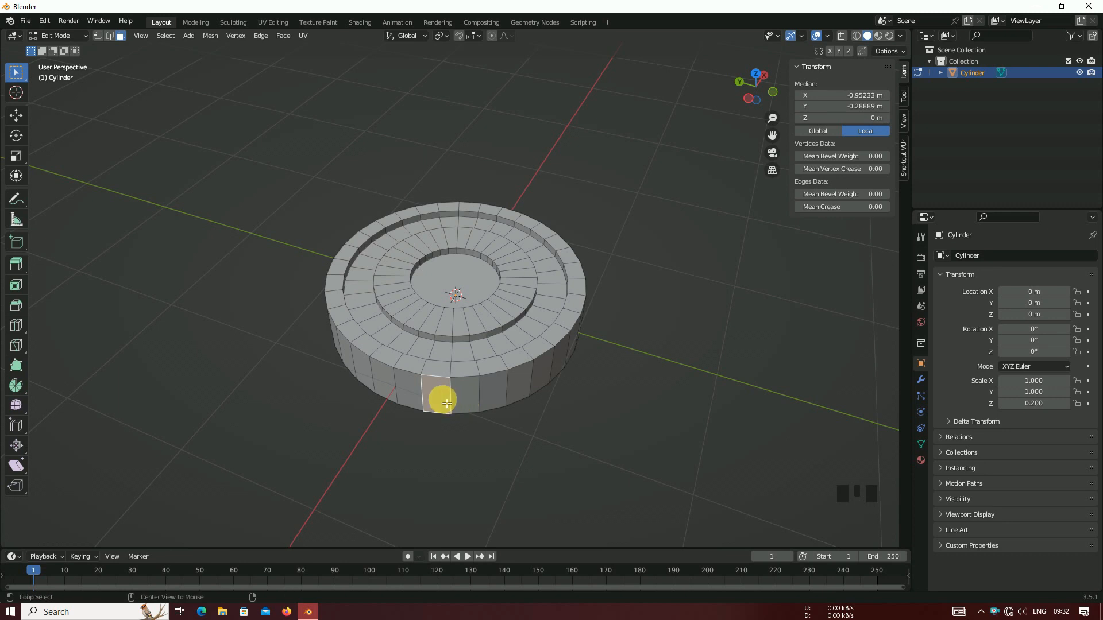
alt+click(446, 404)
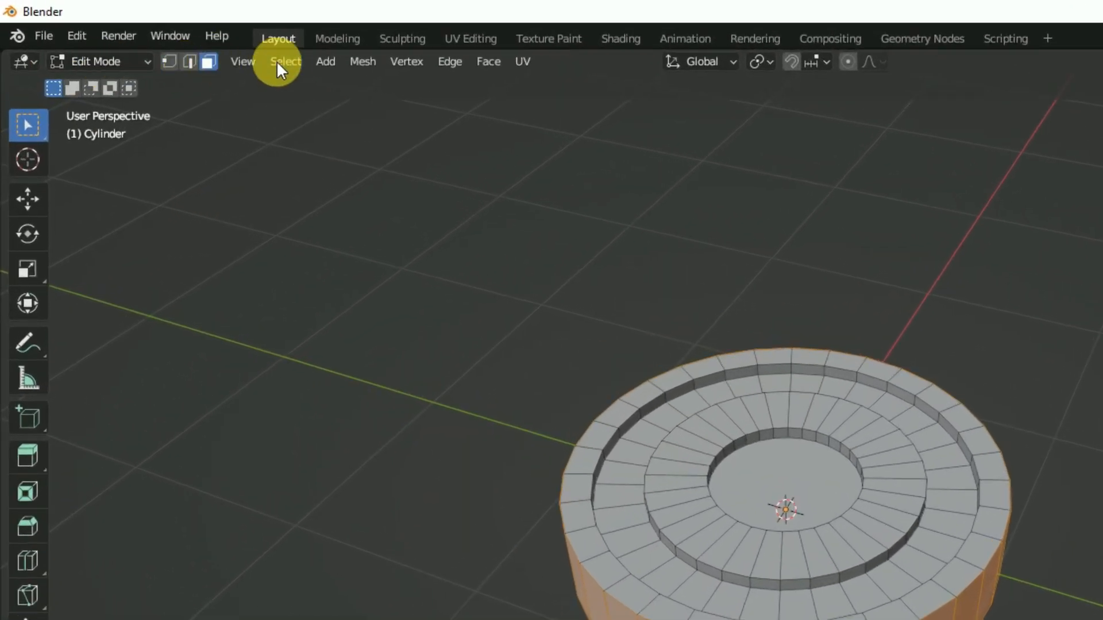
click(161, 35)
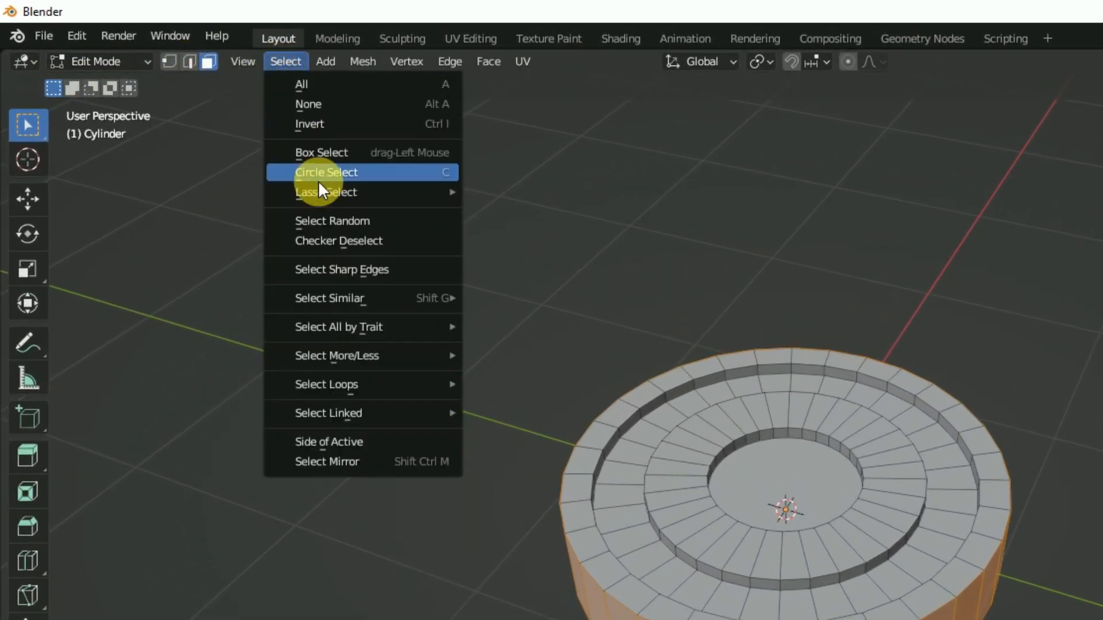
click(430, 240)
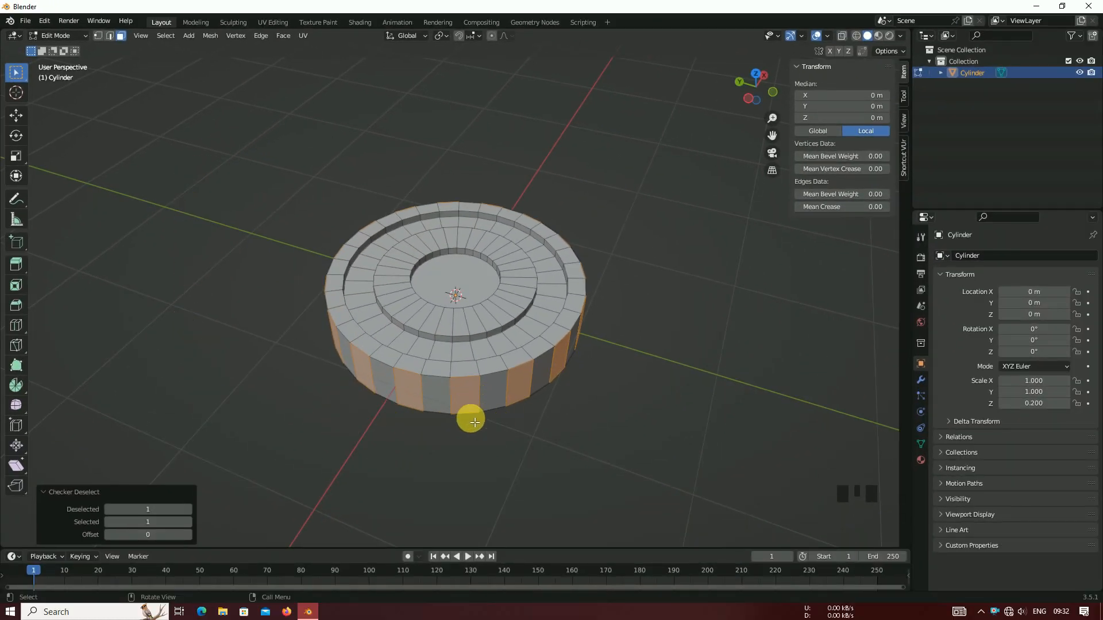
Step: Form the gear teeth by insetting the alternate side faces with a thickness of about 0.044 m and a depth of 0.3 m
middle_drag(423, 435, 463, 370)
key(i)
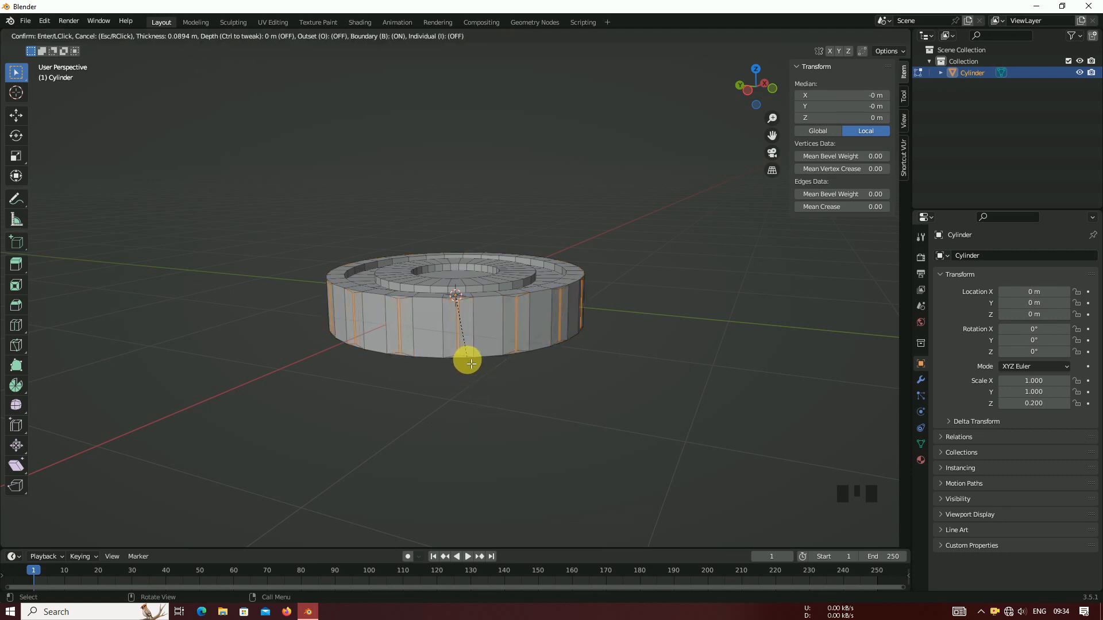
click(513, 392)
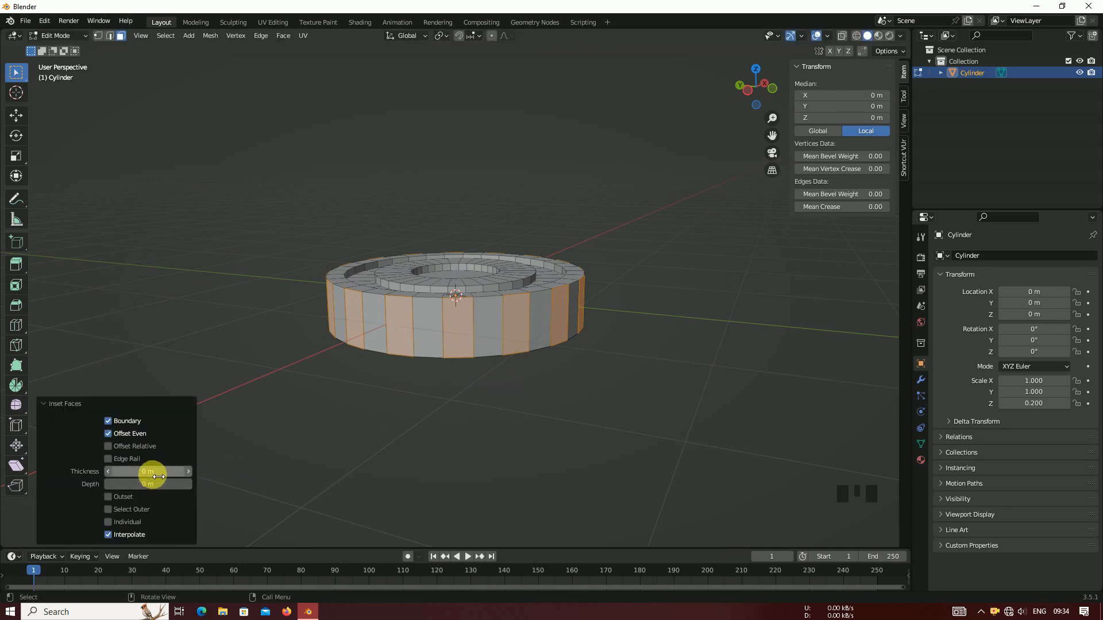
mouse_move(157, 476)
mouse_down()
mouse_move(201, 476)
mouse_move(163, 473)
mouse_up()
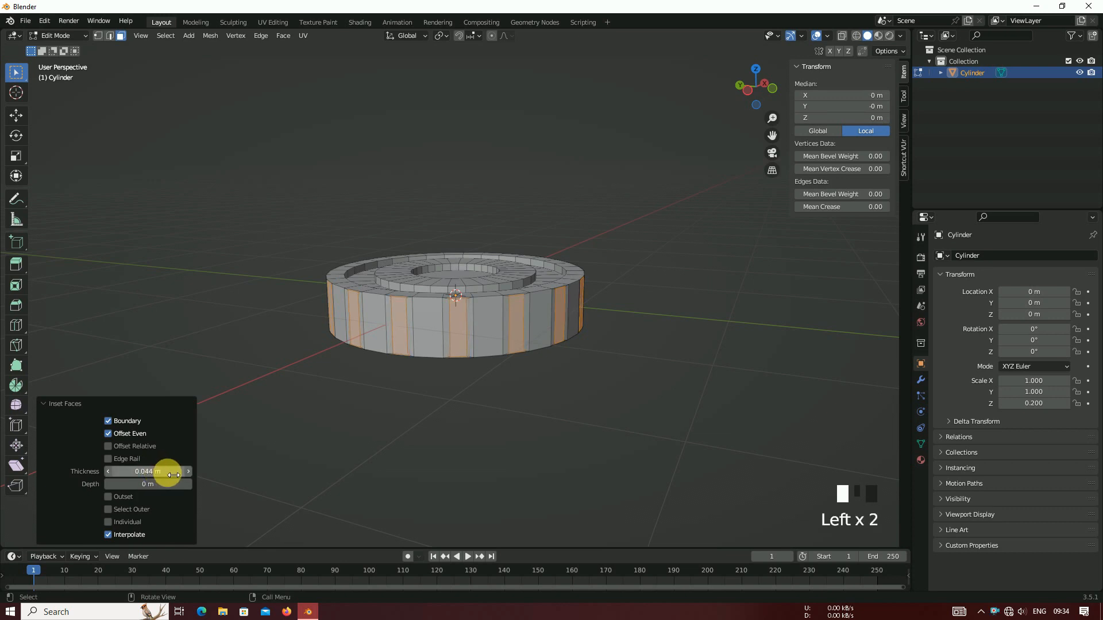
mouse_move(148, 483)
mouse_down()
mouse_move(198, 483)
mouse_move(154, 488)
mouse_up()
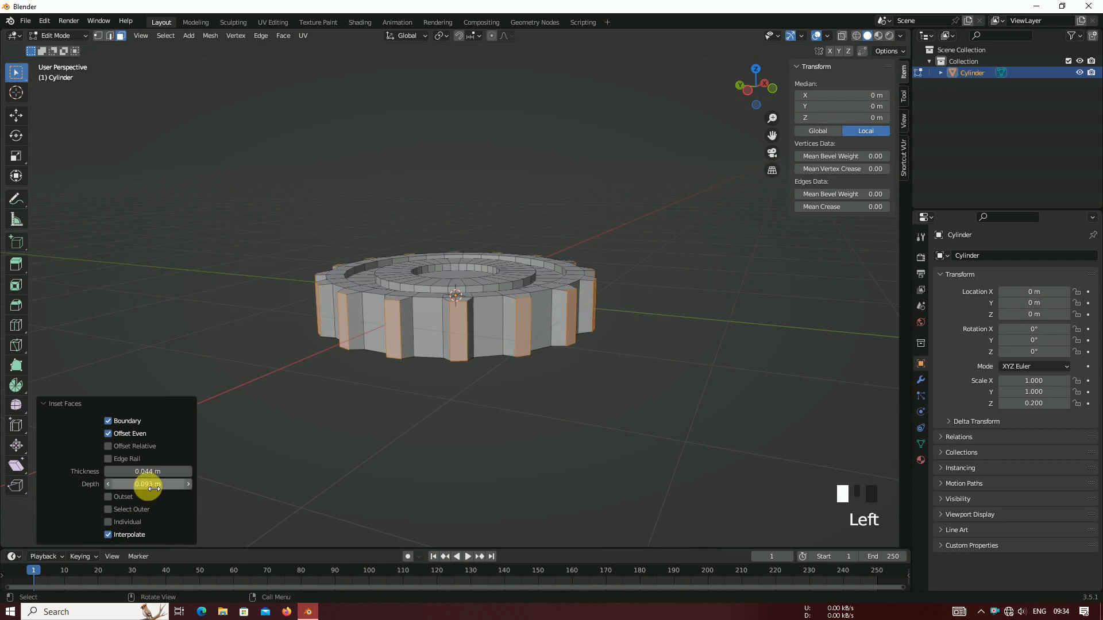
click(159, 488)
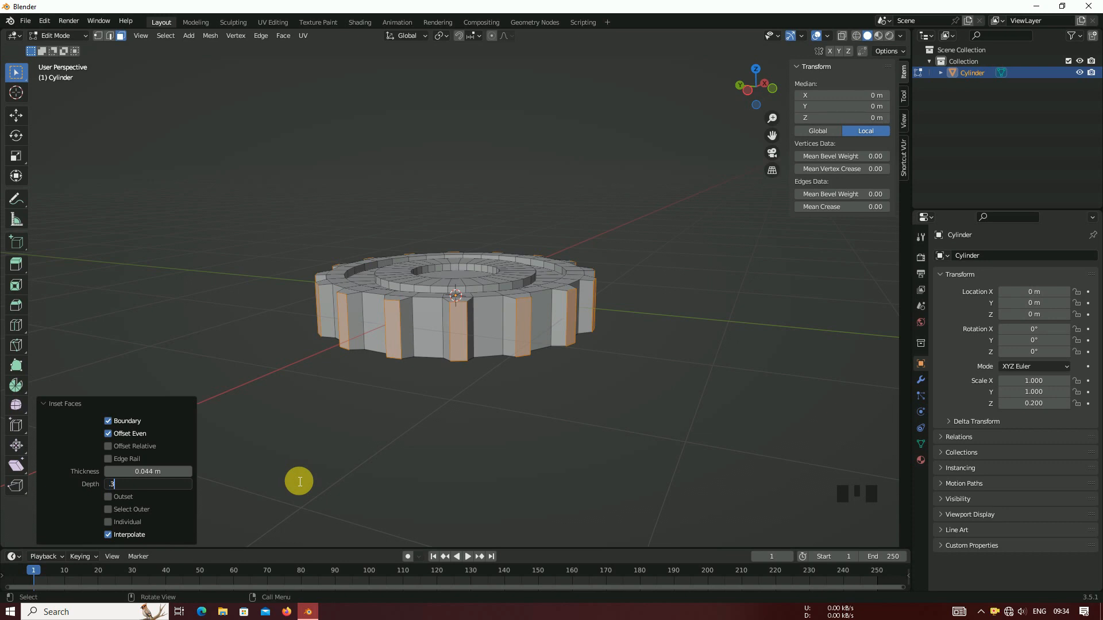
text(.3)
key(Return)
middle_drag(367, 391, 332, 455)
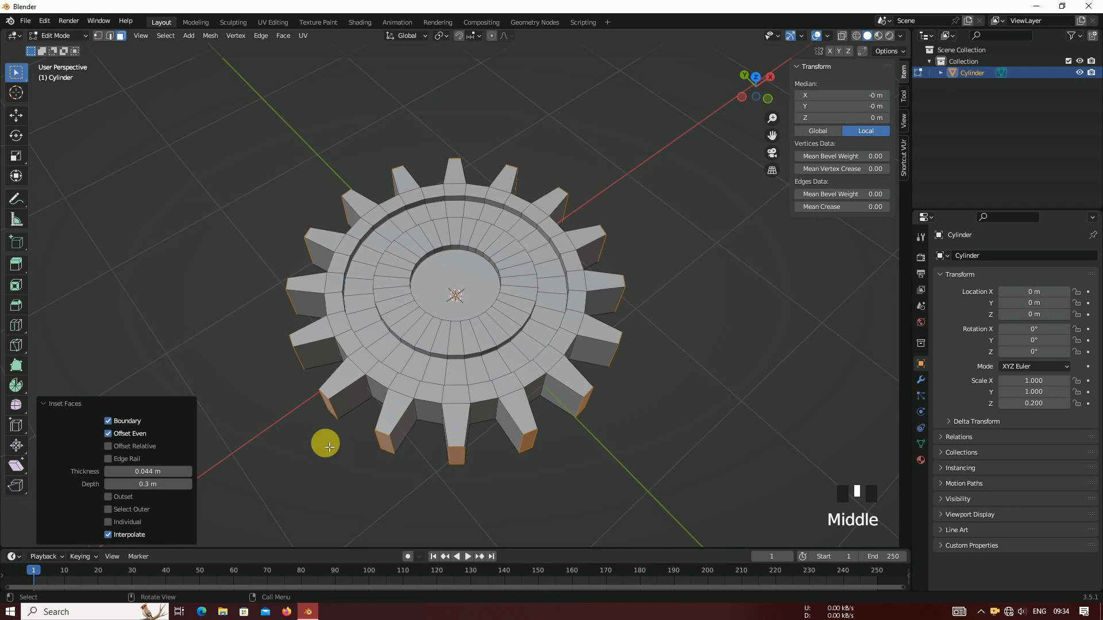
Step: Deselect the tooth faces, return to Object Mode and apply Shade Auto Smooth to the gear
click(224, 348)
middle_drag(621, 374, 524, 388)
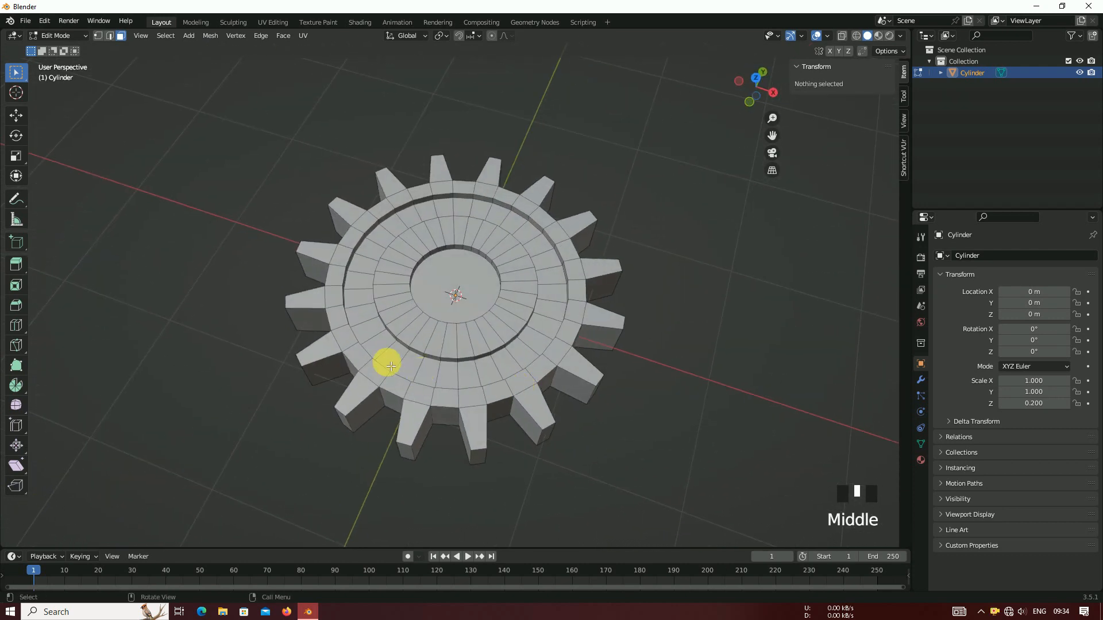
key(Tab)
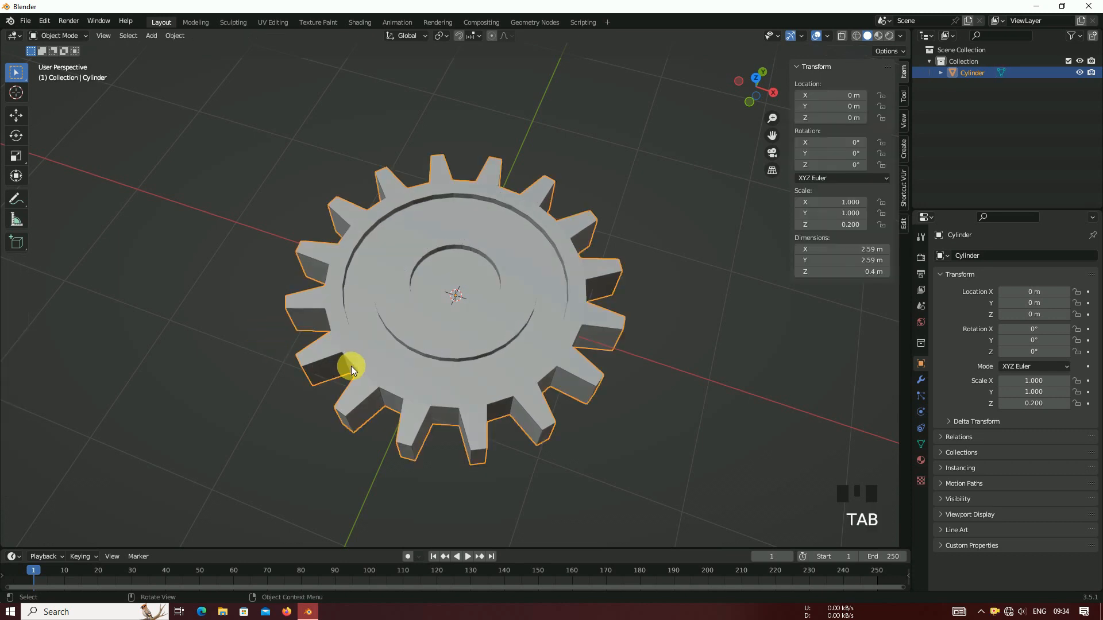
middle_drag(478, 355, 485, 316)
scroll(483, 315, up, 2)
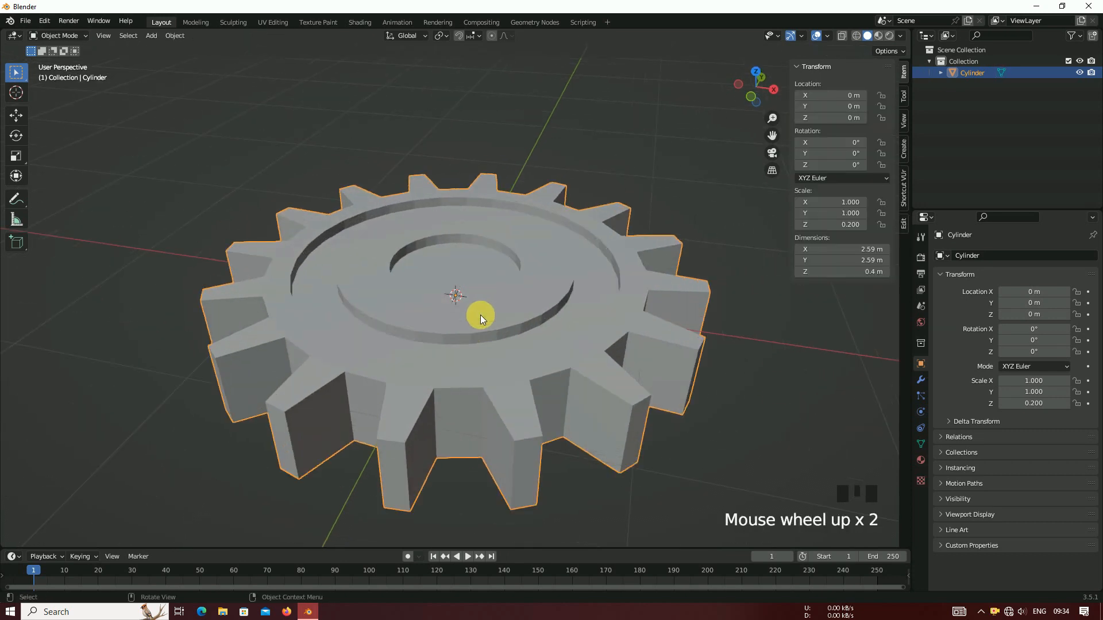
scroll(448, 344, down, 1)
right_click(451, 341)
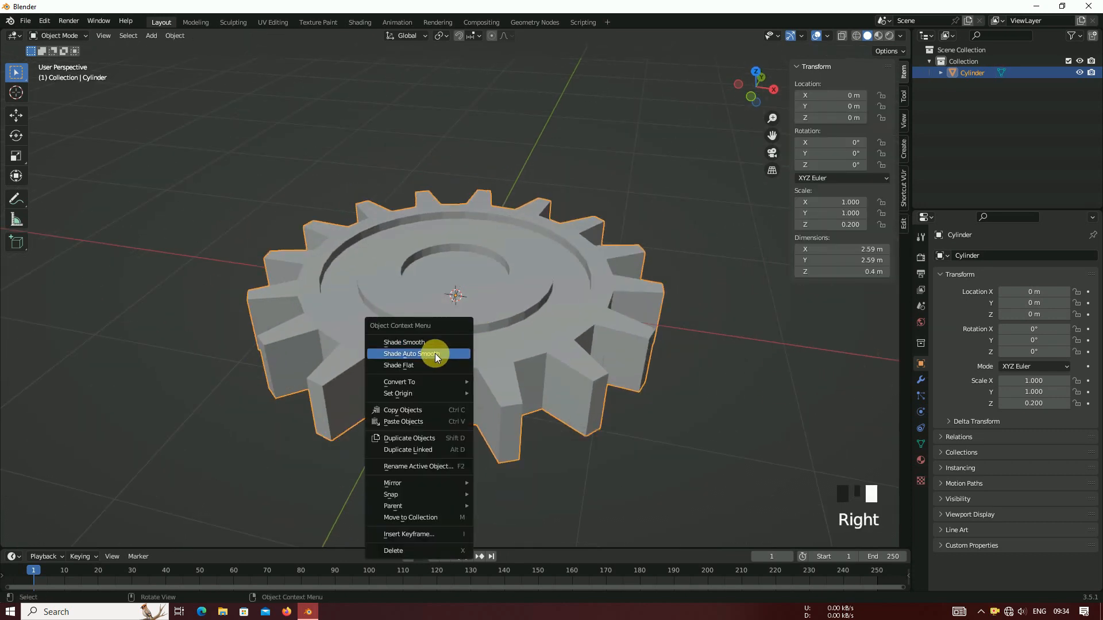
click(448, 355)
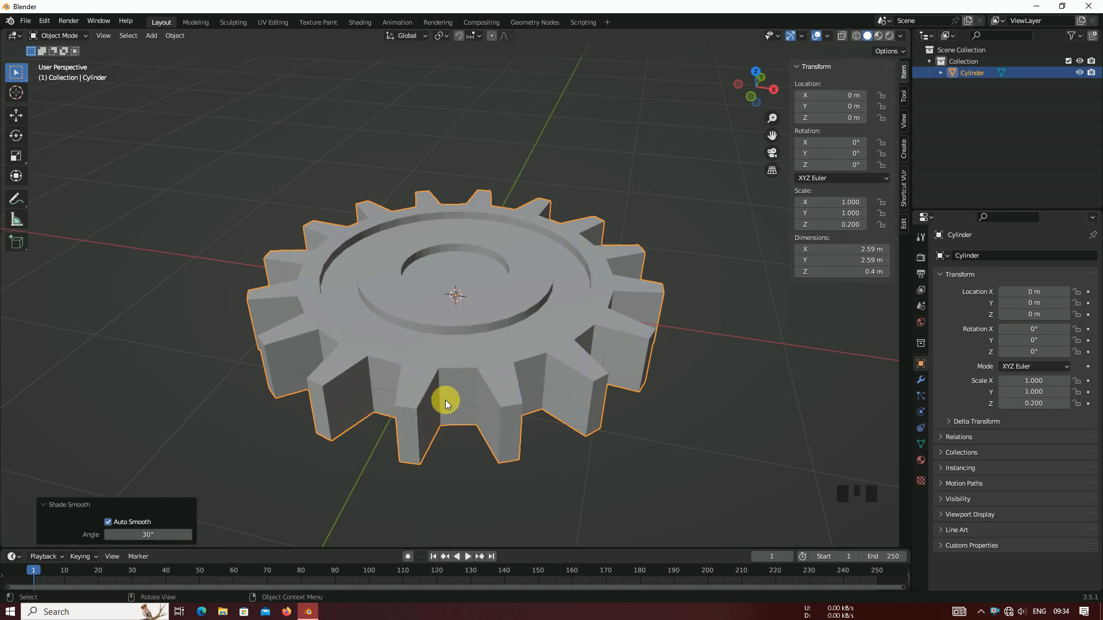
click(419, 398)
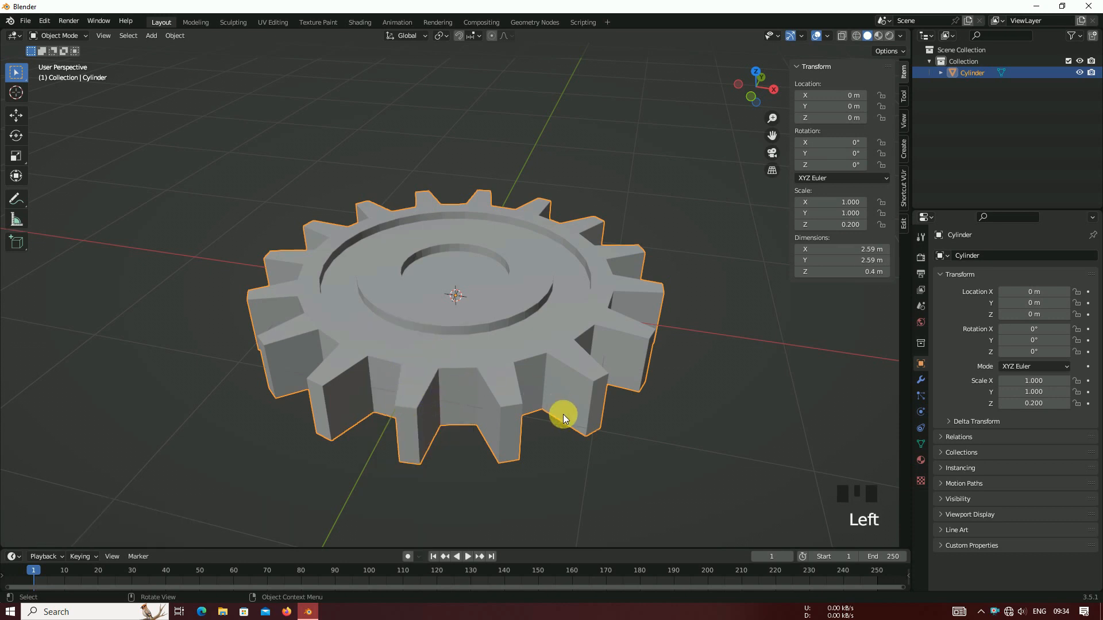
Step: Deselect the gear and switch the viewport shading to Material Preview
scroll(477, 413, up, 2)
scroll(475, 412, down, 4)
scroll(473, 408, up, 1)
scroll(472, 408, up, 1)
click(580, 202)
middle_drag(580, 202, 557, 220)
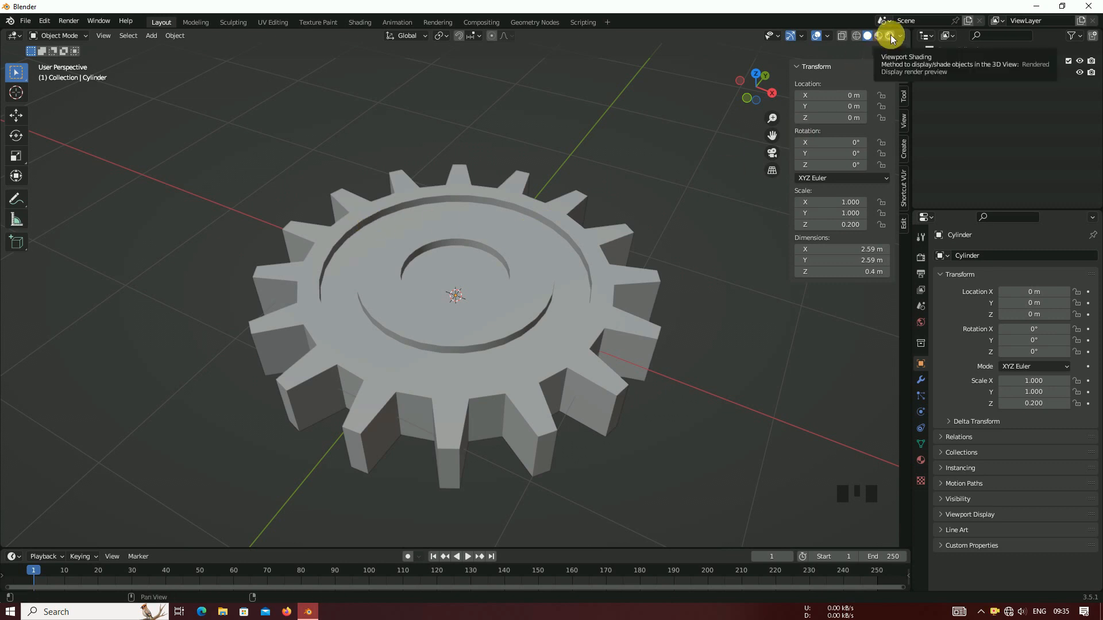
click(877, 37)
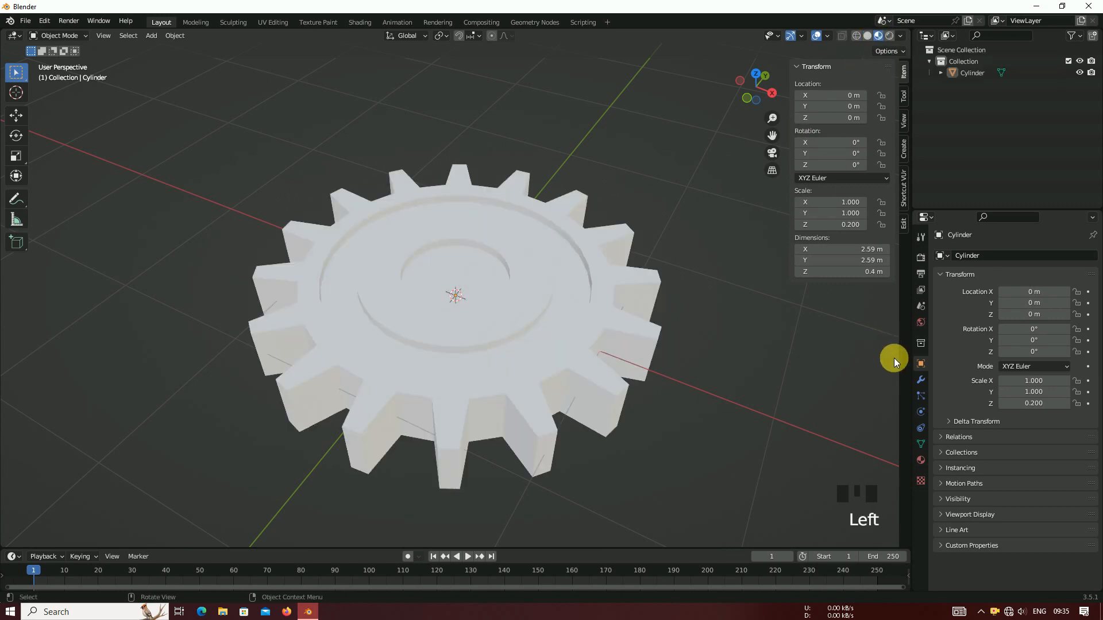
Step: Add a new material to the gear, set its Metallic value to 1.000 and lower its Roughness
click(921, 460)
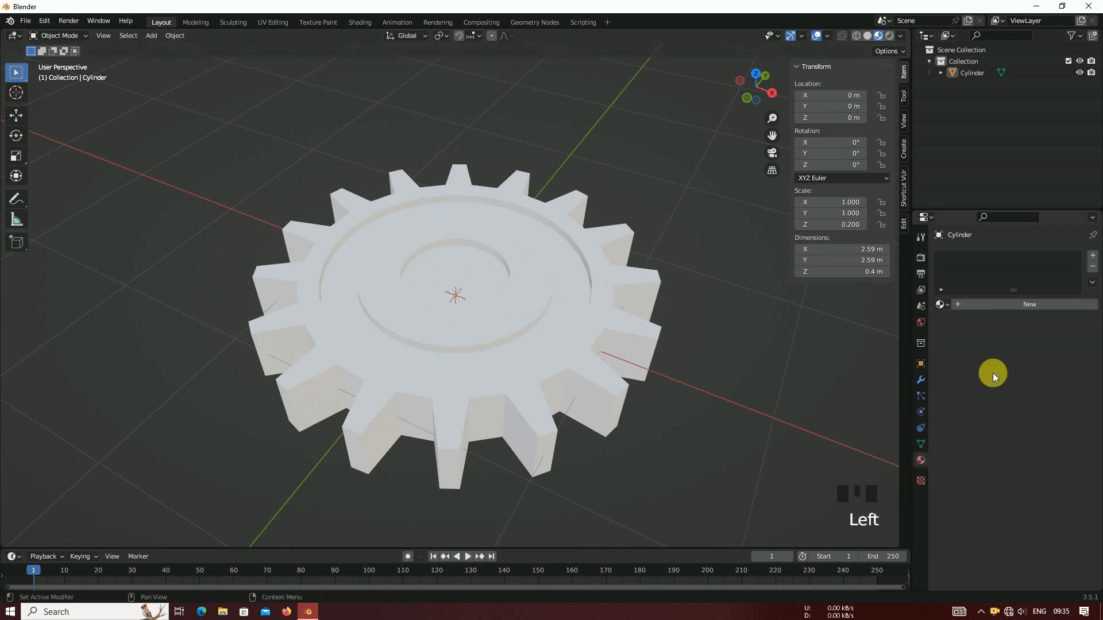
click(1033, 305)
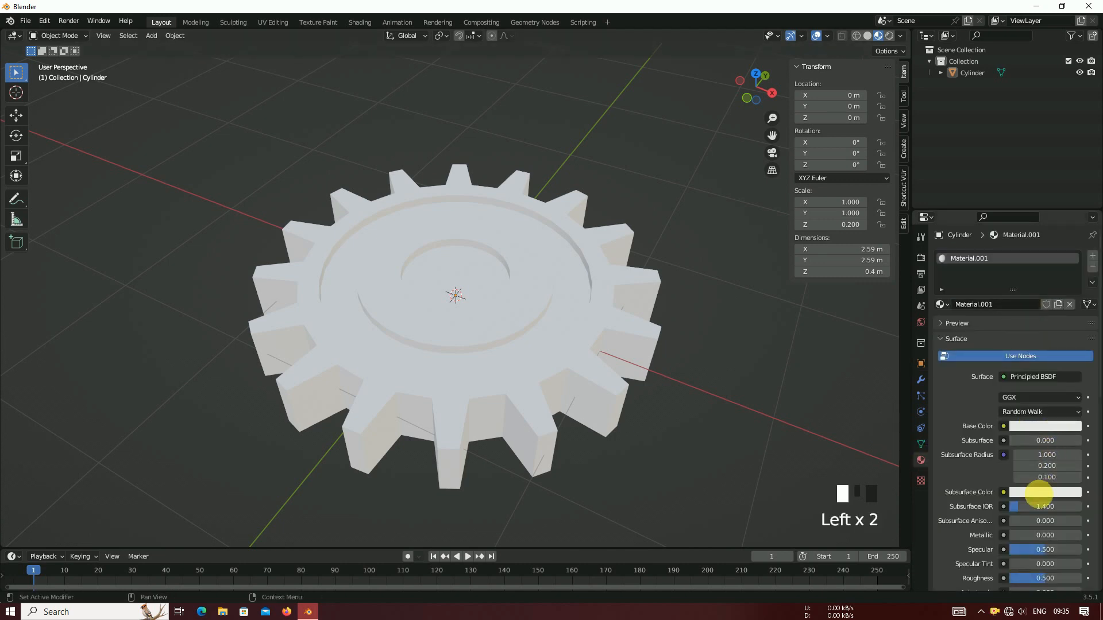
drag(1011, 536, 1082, 535)
scroll(1061, 519, down, 4)
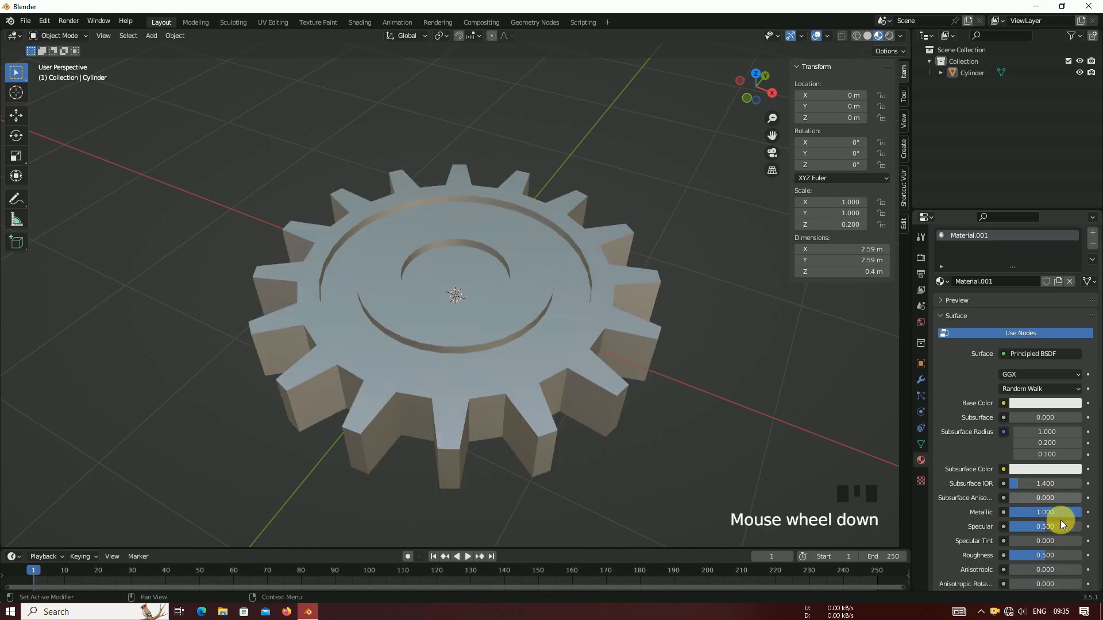
drag(1045, 486, 1031, 486)
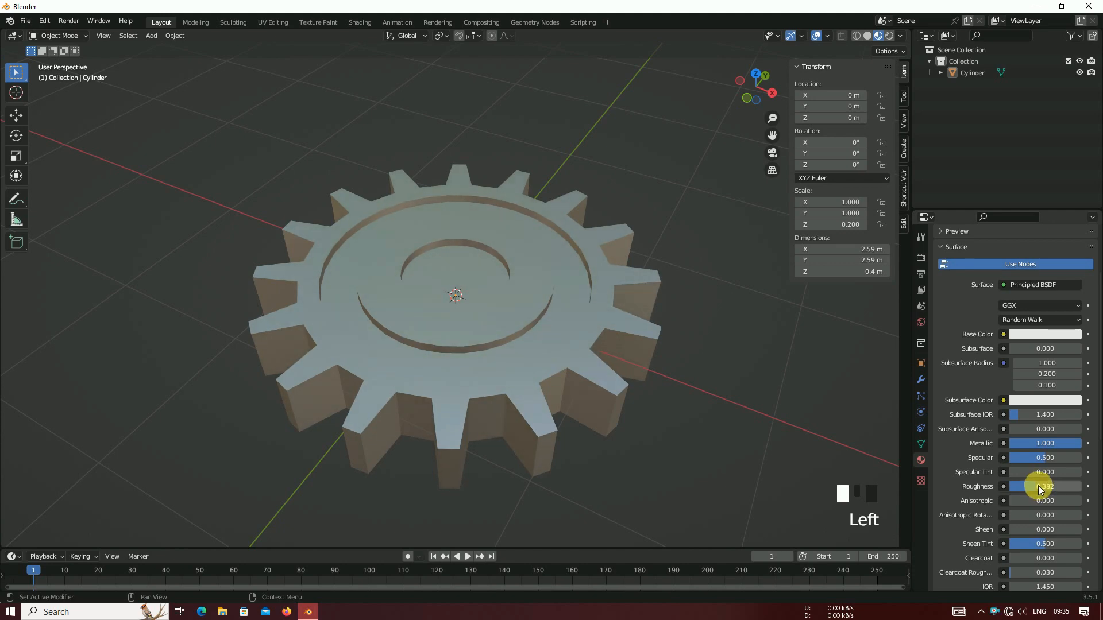